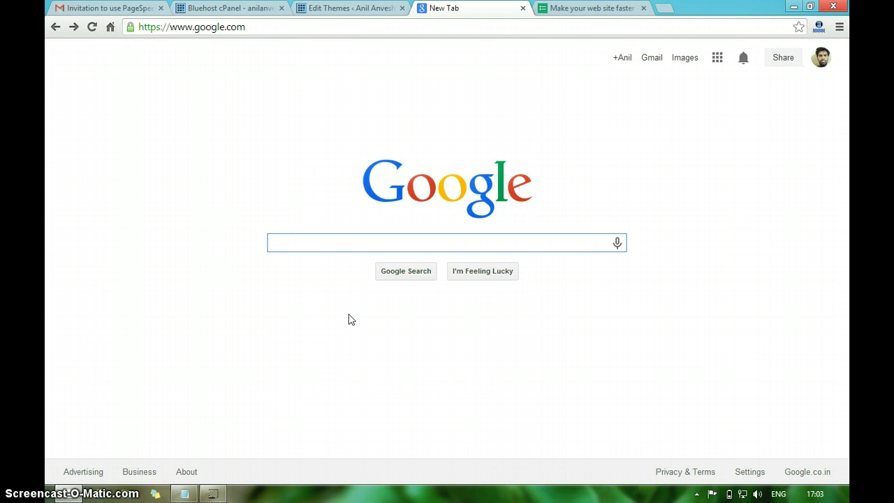
Search Google for "google pagespeed service" and open the PageSpeed Service page on Google Developers
text(goog)
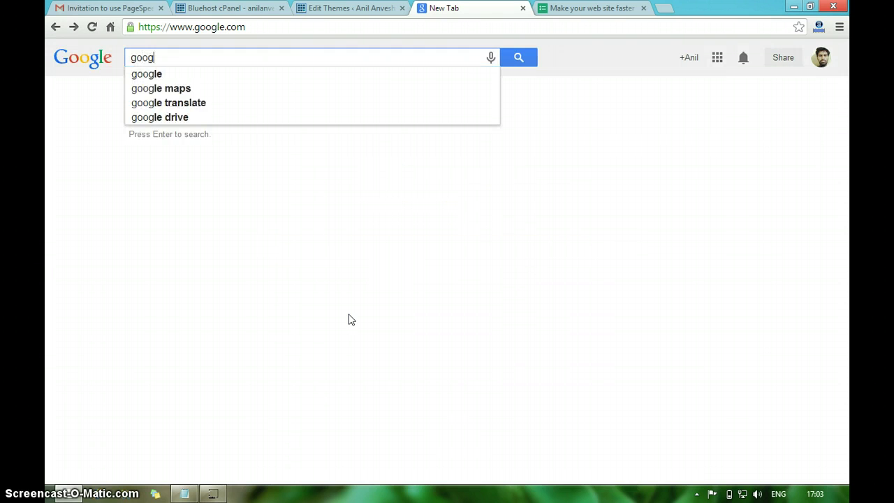
text(le p)
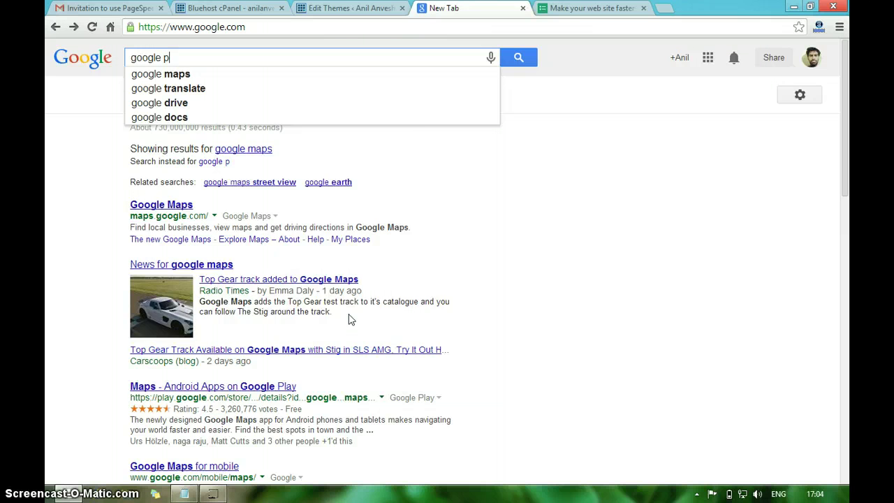
text(ages)
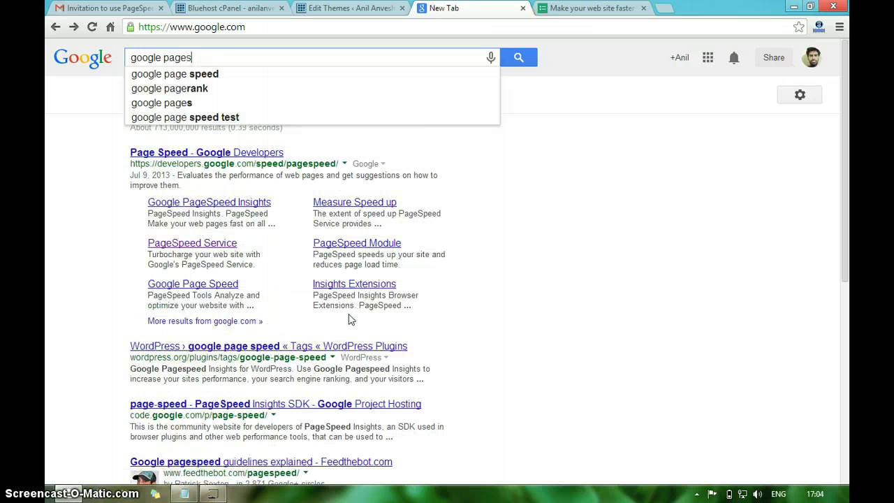
text(peed )
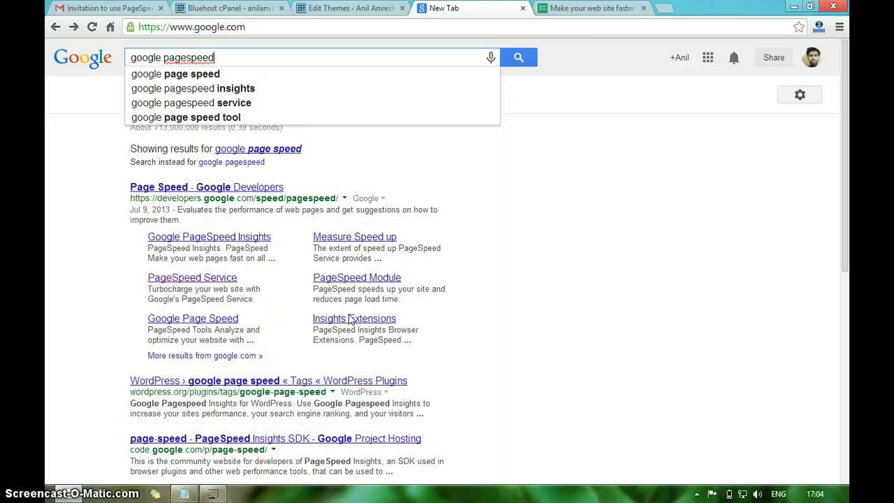
text(servic)
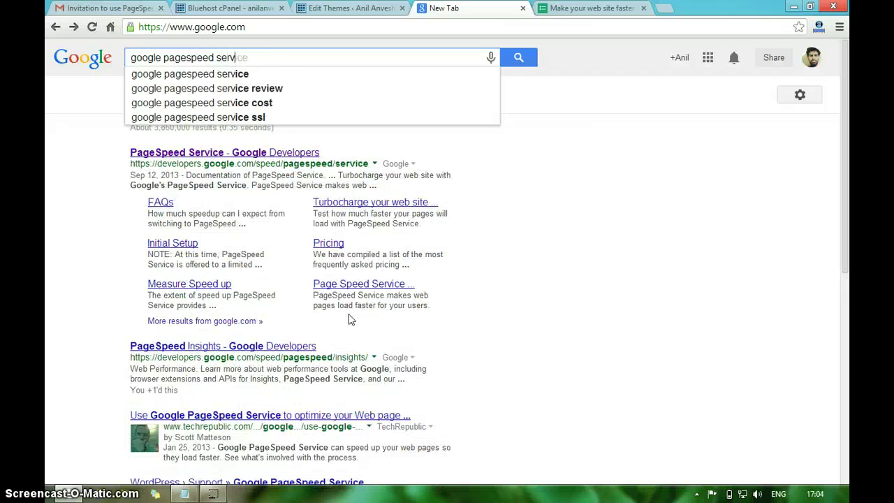
text(e)
key(Return)
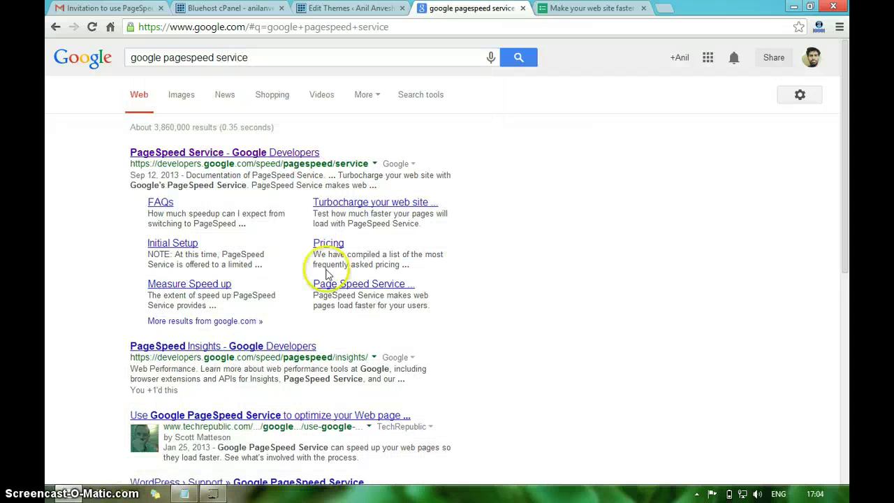
click(237, 154)
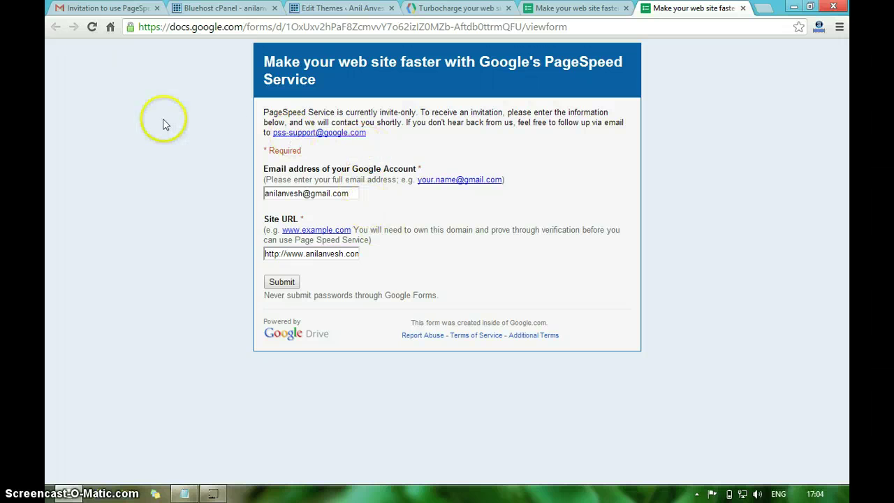
Get started from the PageSpeed Service invitation e-mail in Gmail and open the PageSpeed Service overview in the Google APIs console
click(105, 8)
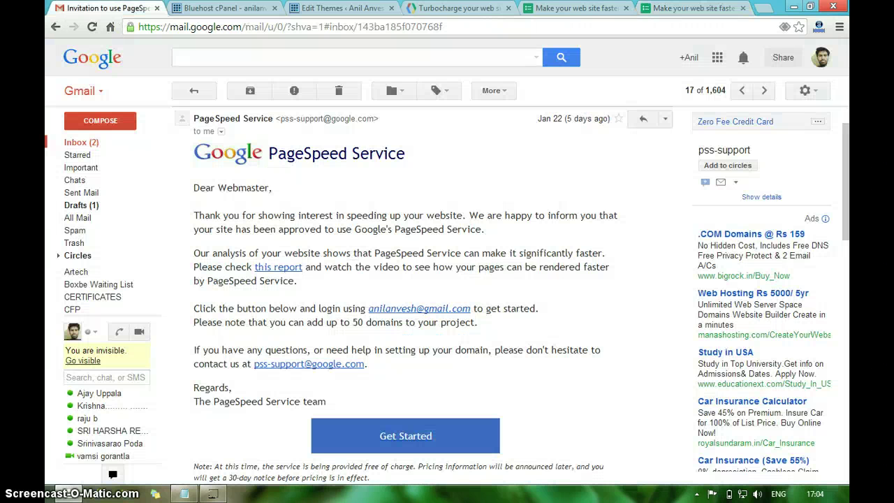
scroll(455, 216, down, 2)
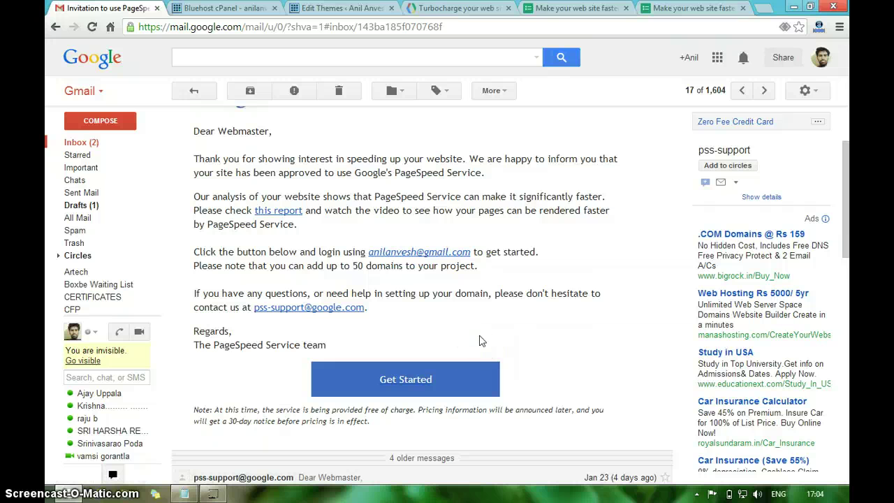
click(411, 383)
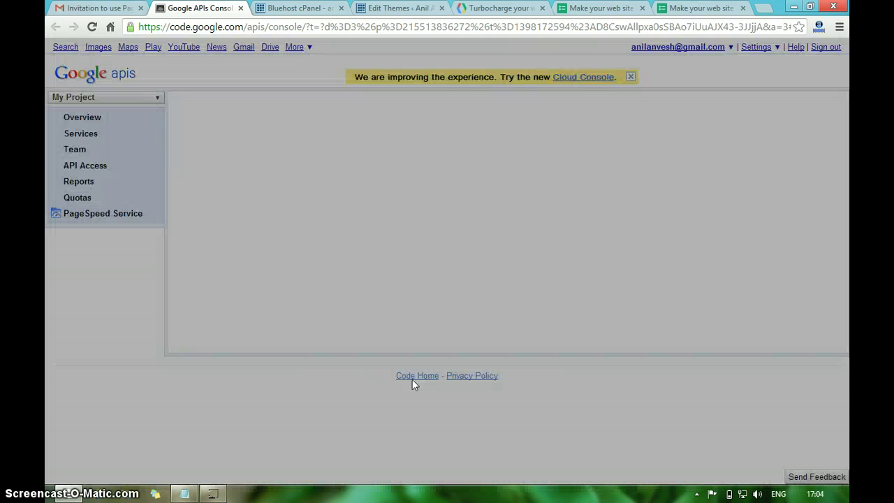
click(318, 210)
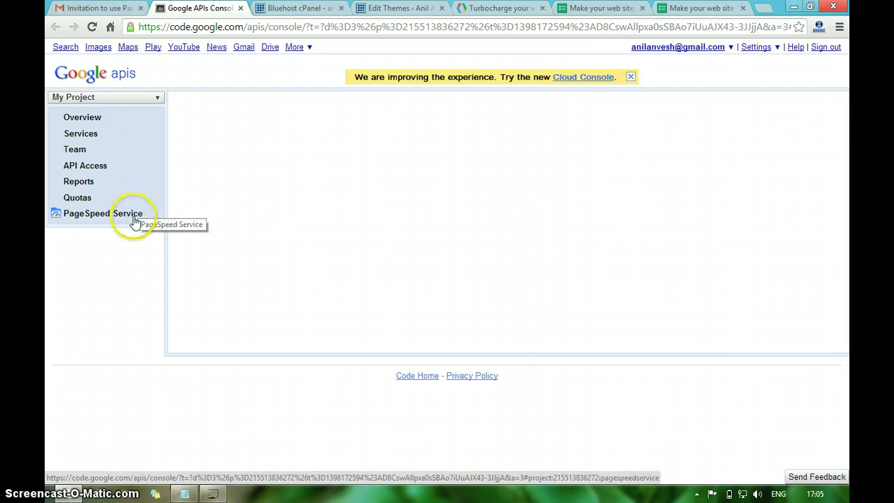
click(200, 250)
click(125, 216)
click(124, 213)
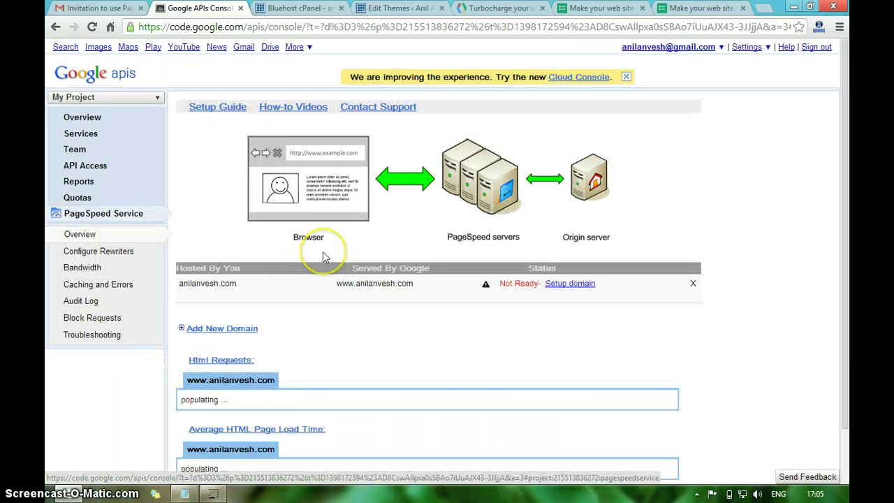
Delete the existing domain that is not ready from the PageSpeed Service domain list
scroll(323, 253, down, 1)
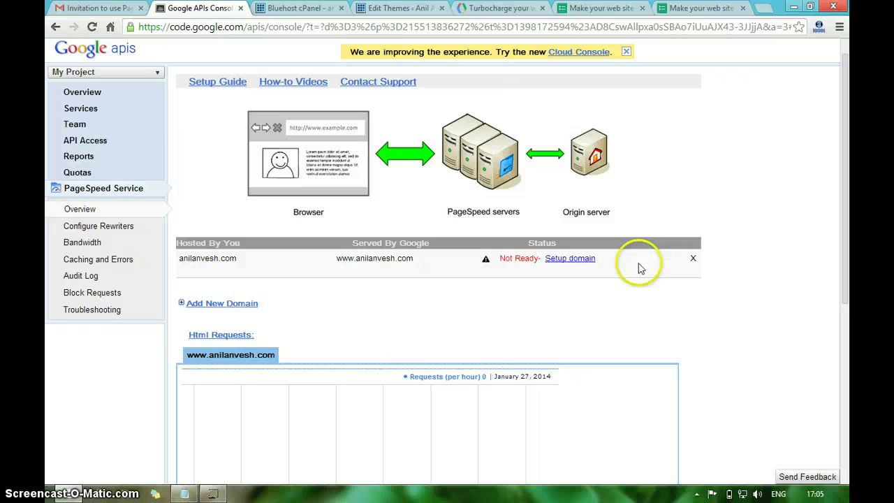
click(692, 260)
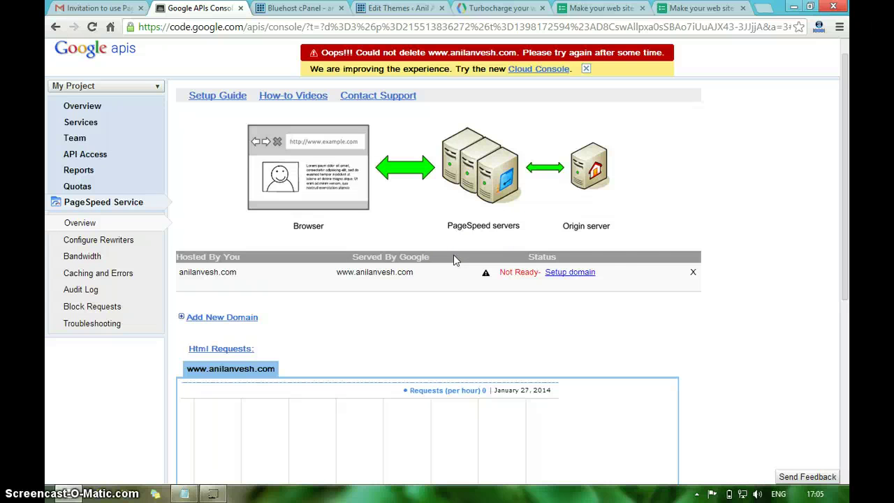
click(693, 273)
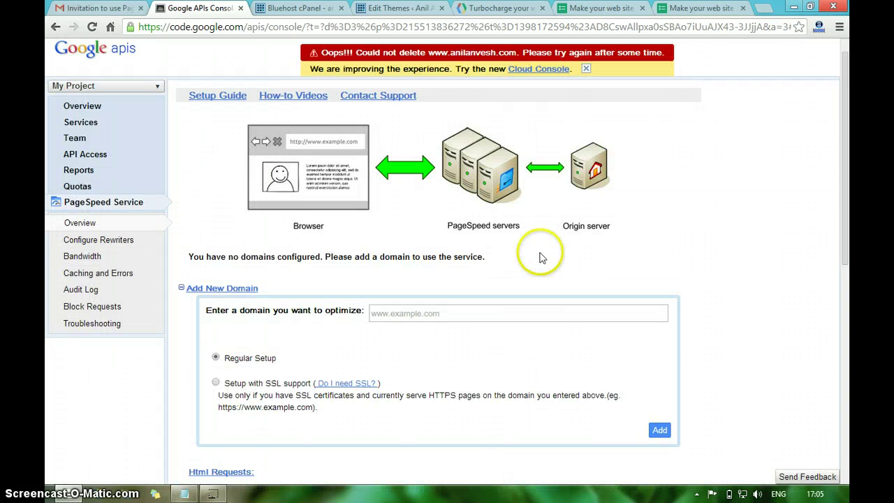
Add the site's www domain to PageSpeed Service with Regular Setup and proceed to its ownership verification
scroll(504, 241, down, 2)
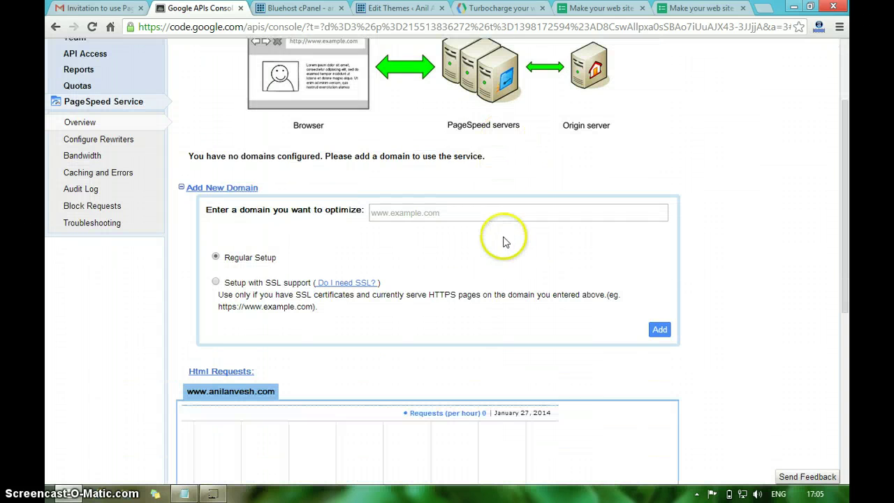
click(448, 196)
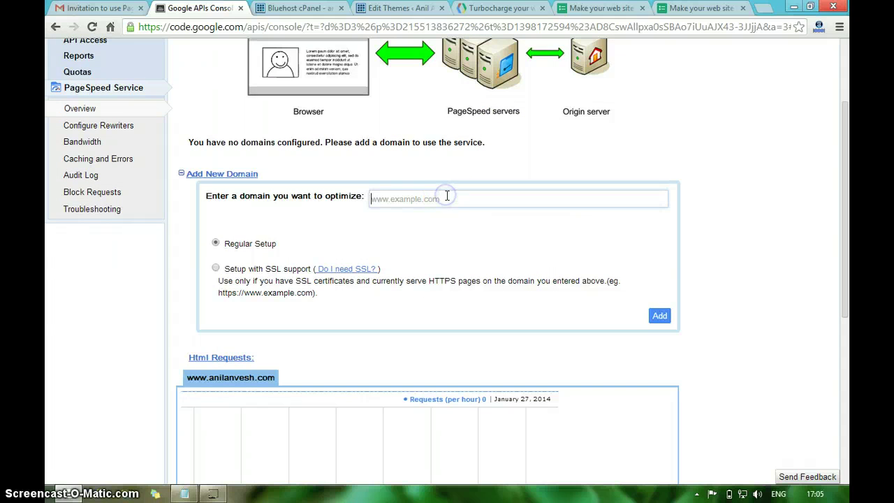
text(www)
text(.et)
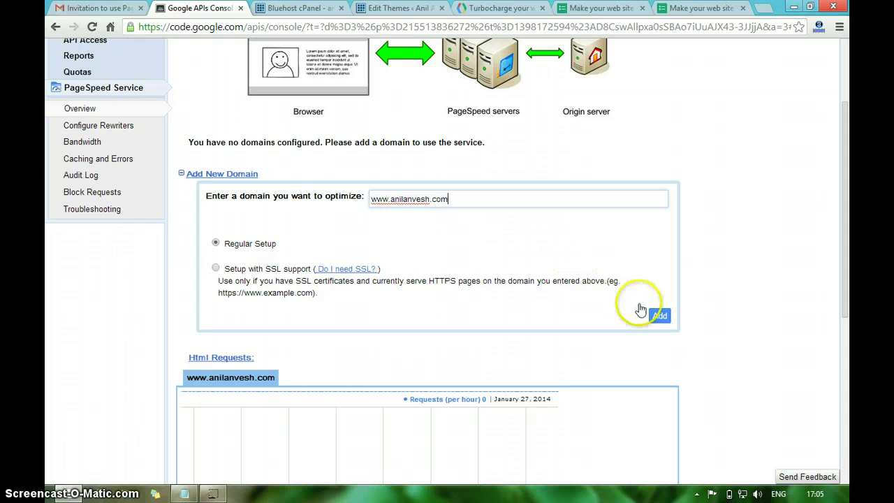
click(659, 315)
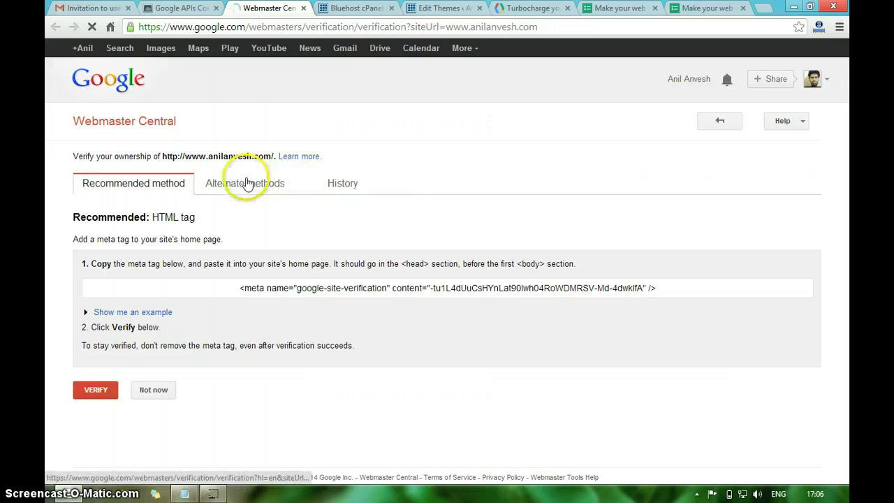
Review the HTML file upload instructions among the alternate ownership verification methods
click(241, 183)
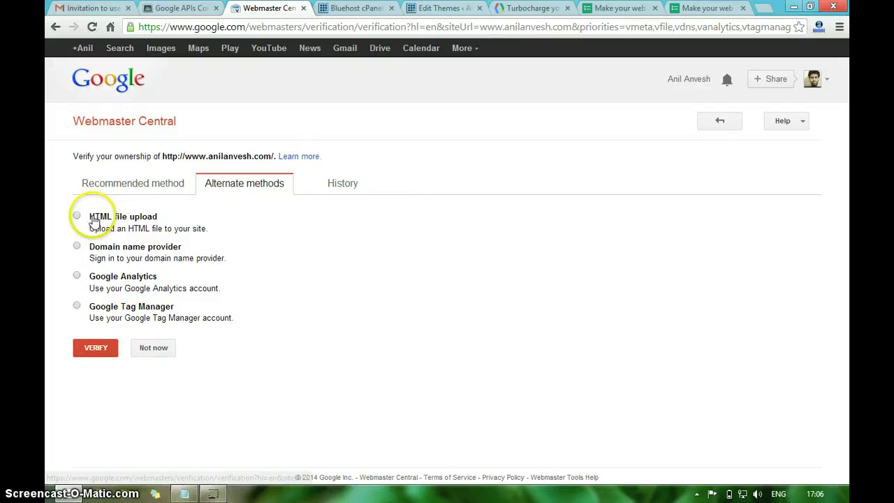
click(76, 215)
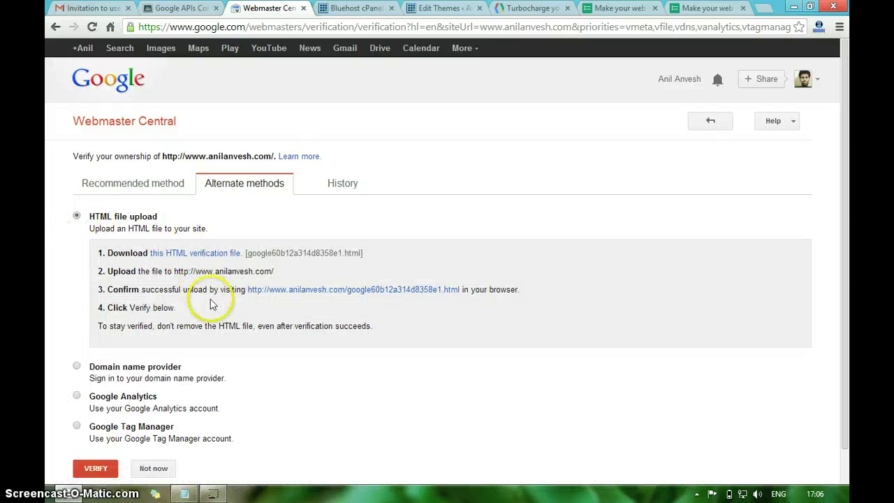
click(79, 219)
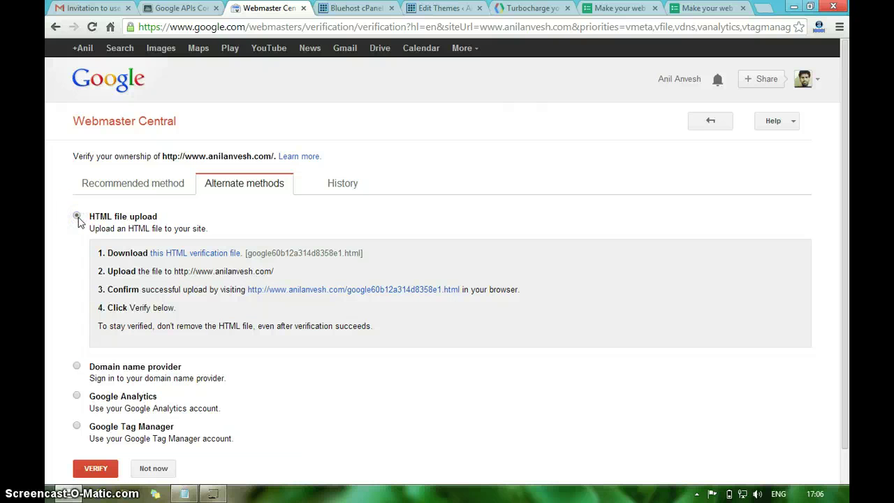
Copy the HTML meta tag from the recommended verification method and switch to the WordPress theme editor
click(130, 183)
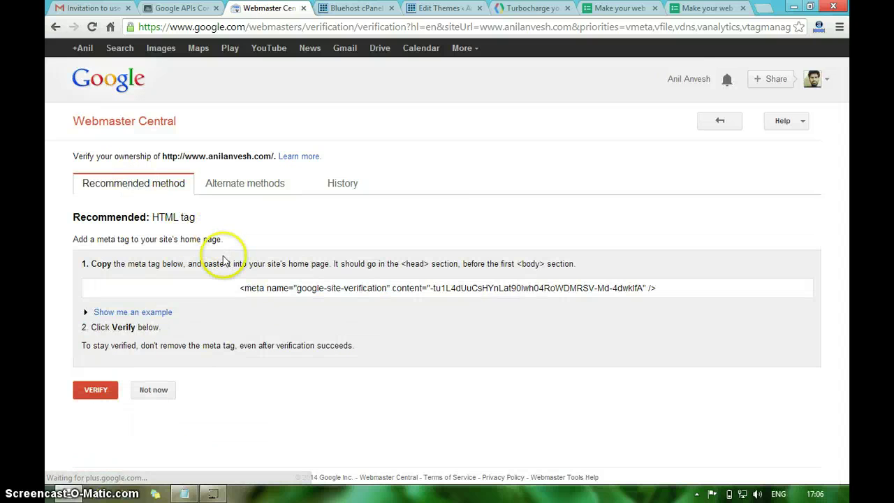
mouse_move(236, 293)
mouse_down()
mouse_move(397, 271)
mouse_move(589, 305)
mouse_move(659, 292)
mouse_up()
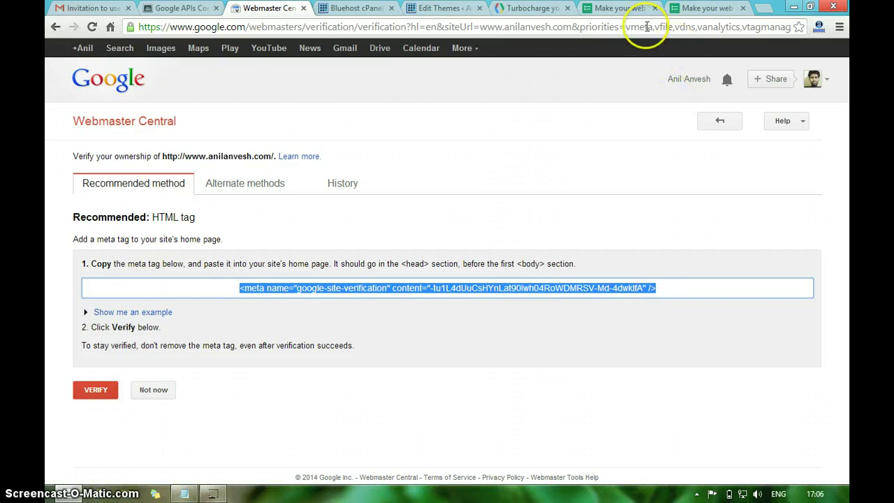
click(440, 8)
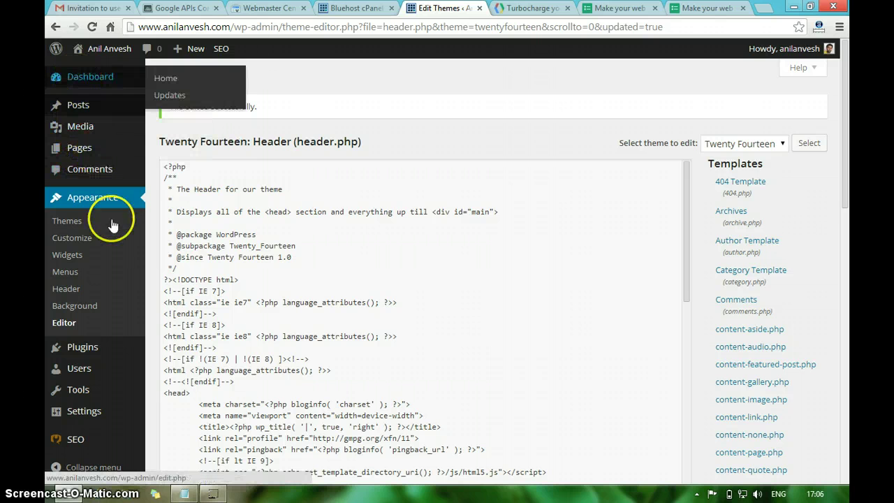
Open the Twenty Fourteen theme's Header template (header.php) for editing
click(65, 323)
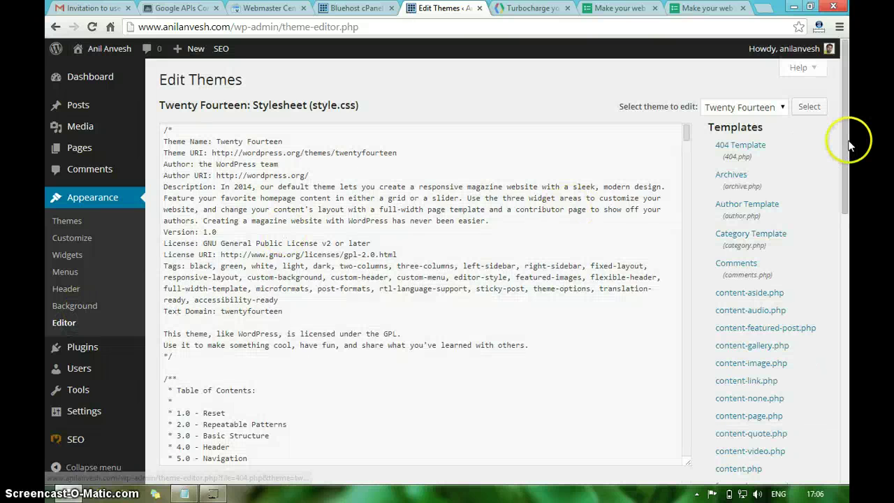
drag(848, 144, 846, 262)
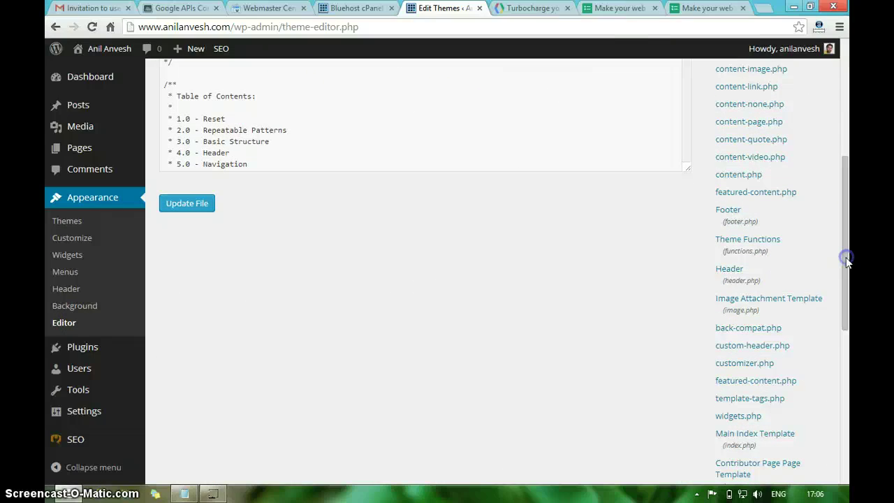
click(738, 272)
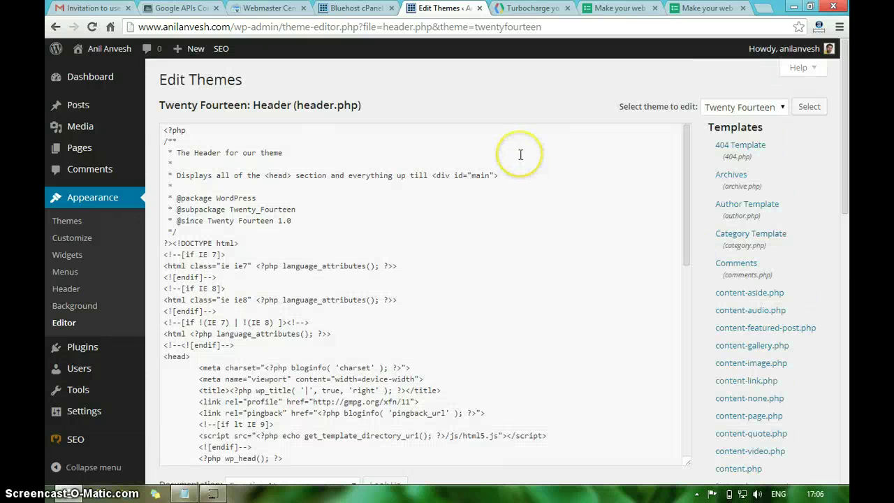
Locate <head> in header.php, paste the google-site-verification meta tag with its verification token on a new line below it, and update the file
key(ctrl+f)
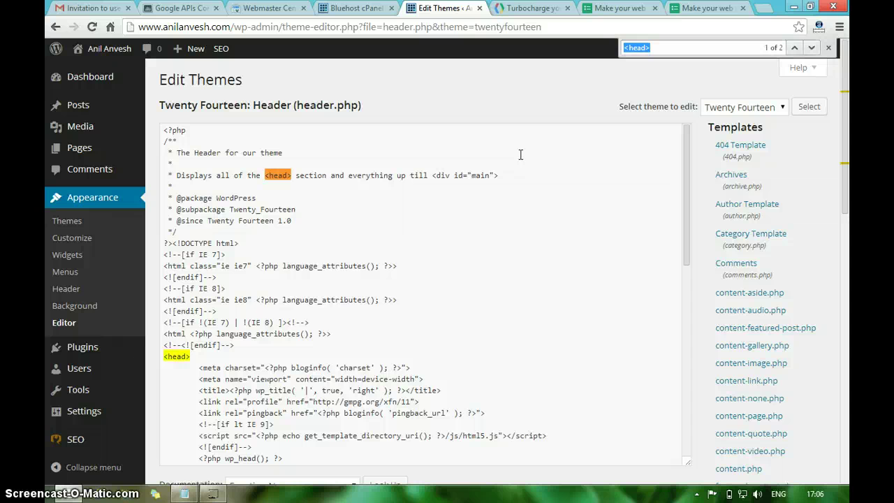
click(571, 221)
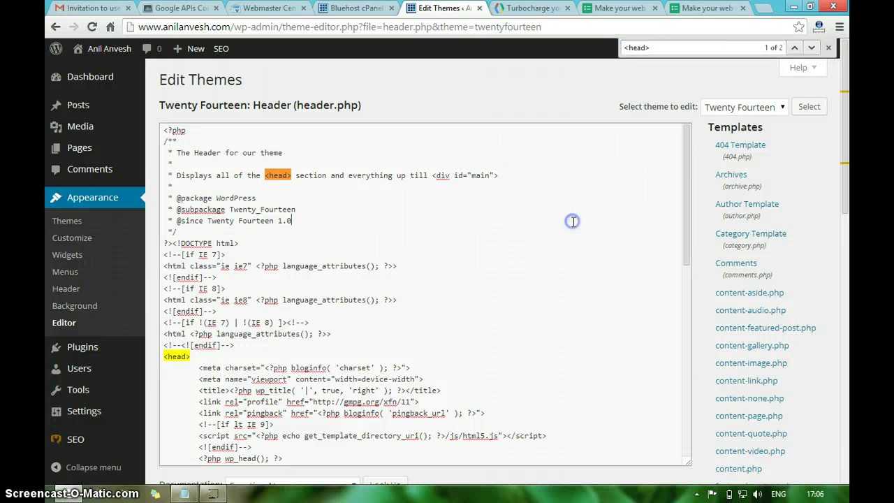
click(240, 352)
key(Return)
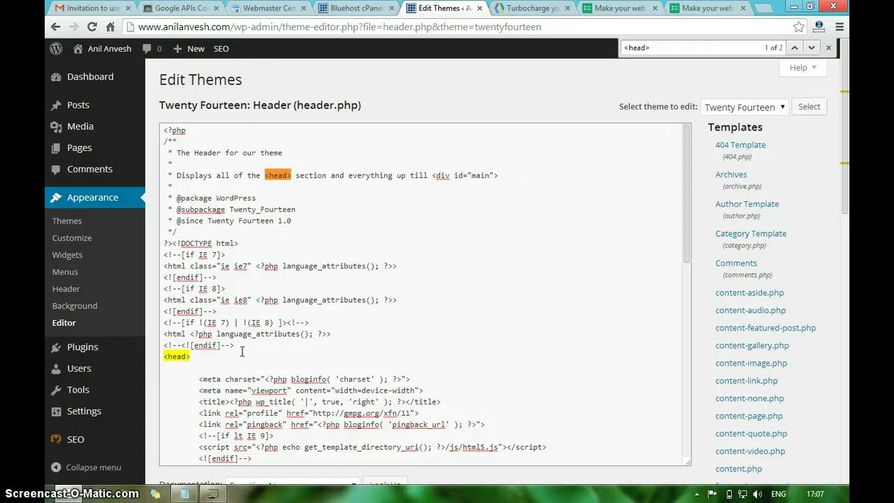
text(<meta name="google-site-verification" content="-tu1L4dUuCsHYnLat90Iwh04RoWDMRSV-Md-4dwklfA" />)
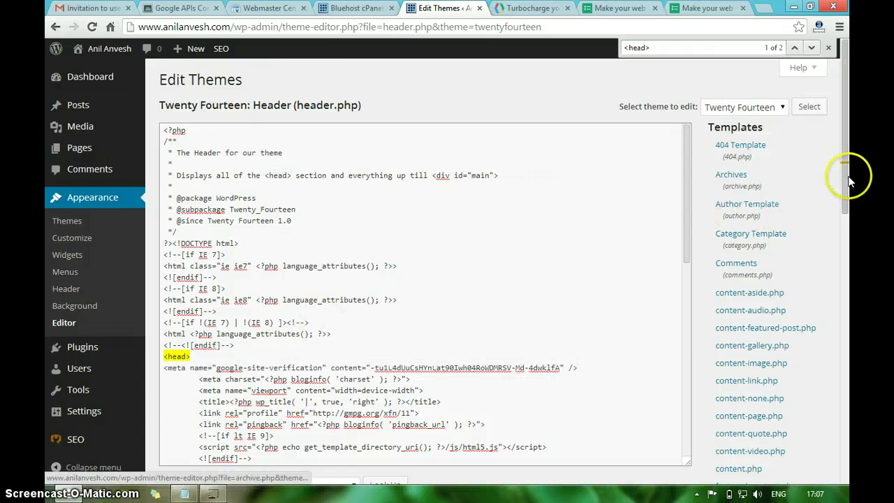
drag(846, 179, 845, 274)
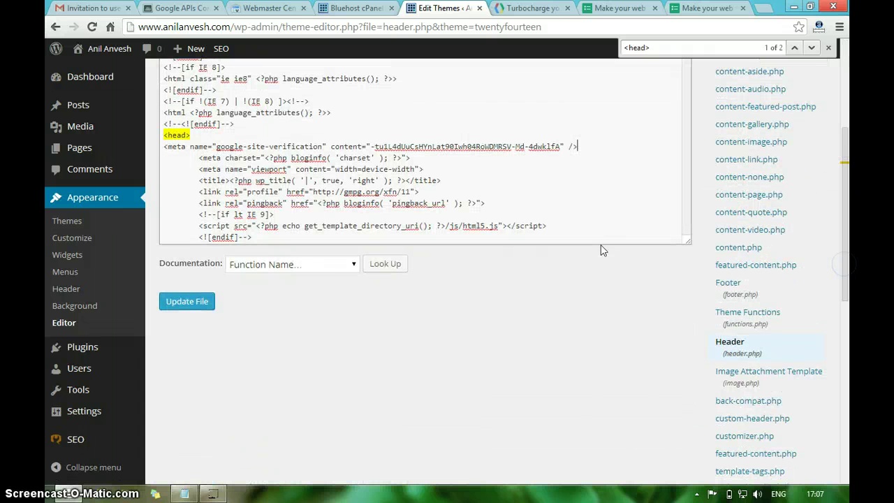
click(201, 304)
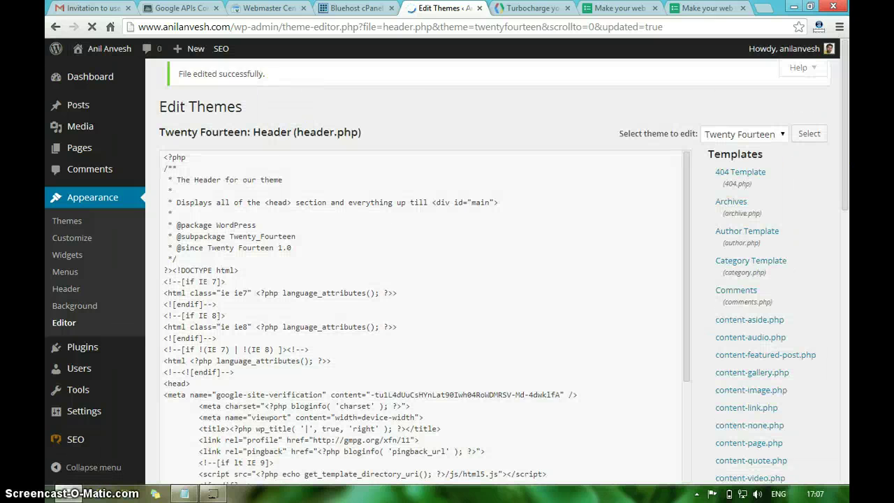
Return to the Webmaster Central verification page and verify ownership of the site using the HTML tag method
key(ctrl+shift+Tab)
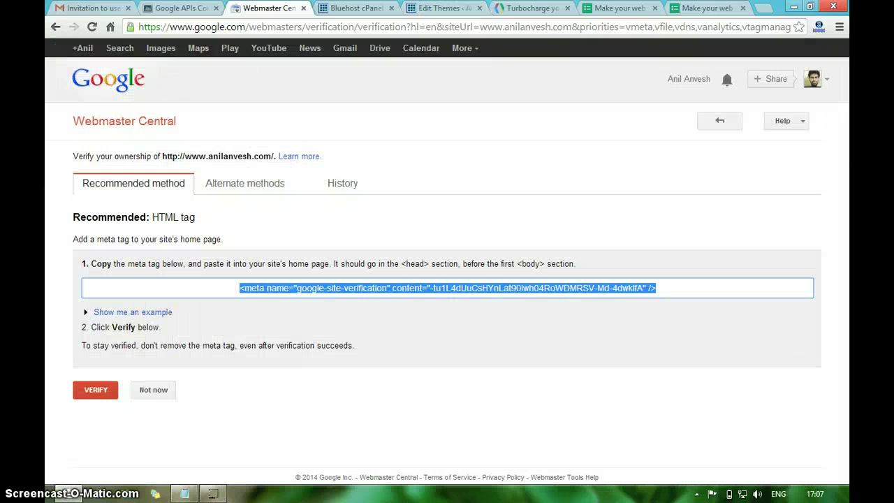
click(94, 395)
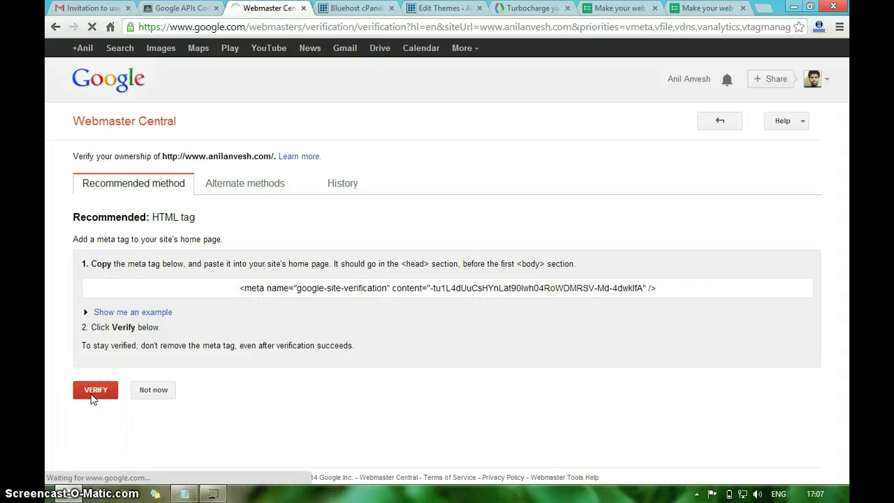
click(256, 100)
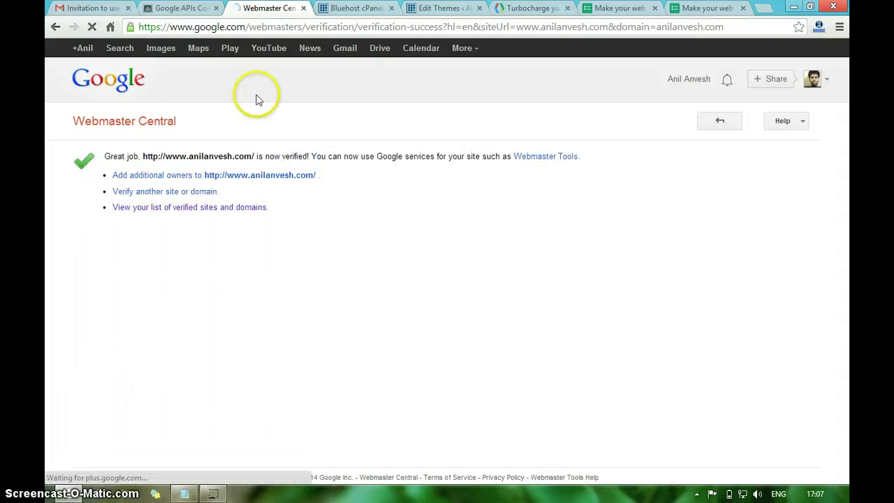
Add the www domain with Regular Setup in the PageSpeed Service console and open its domain setup instructions
key(ctrl+shift+Tab)
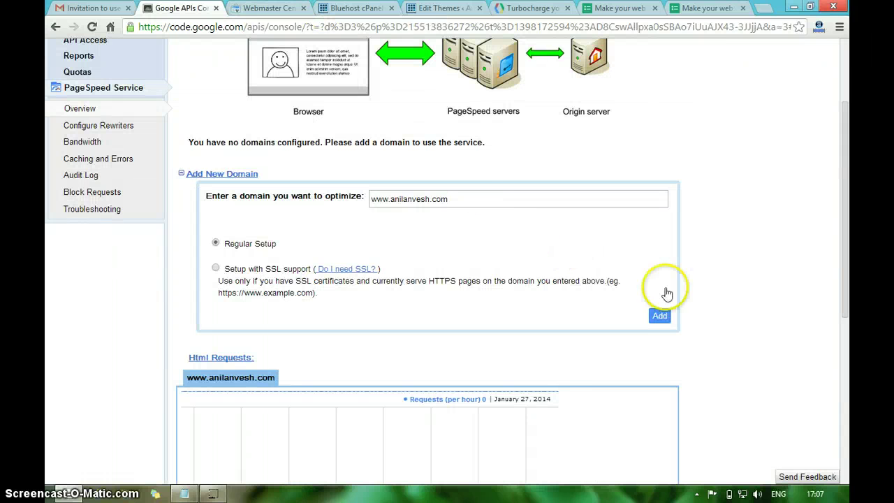
click(664, 318)
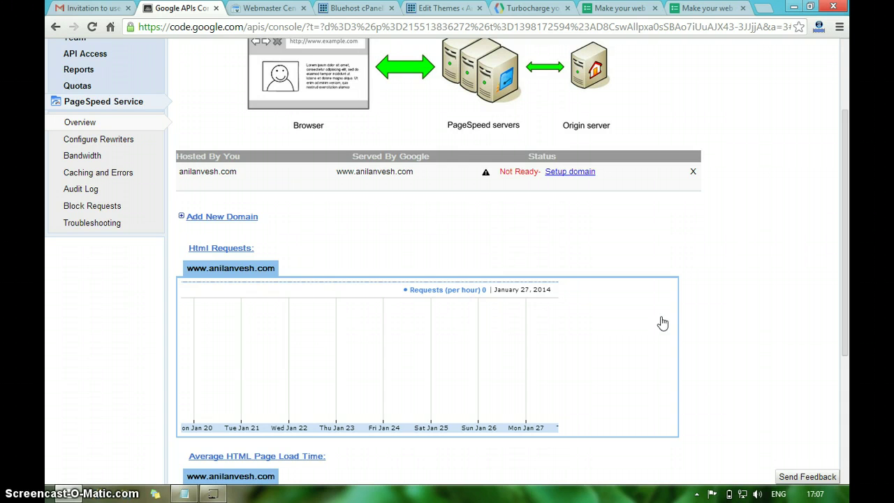
click(475, 224)
scroll(471, 222, down, 1)
click(567, 160)
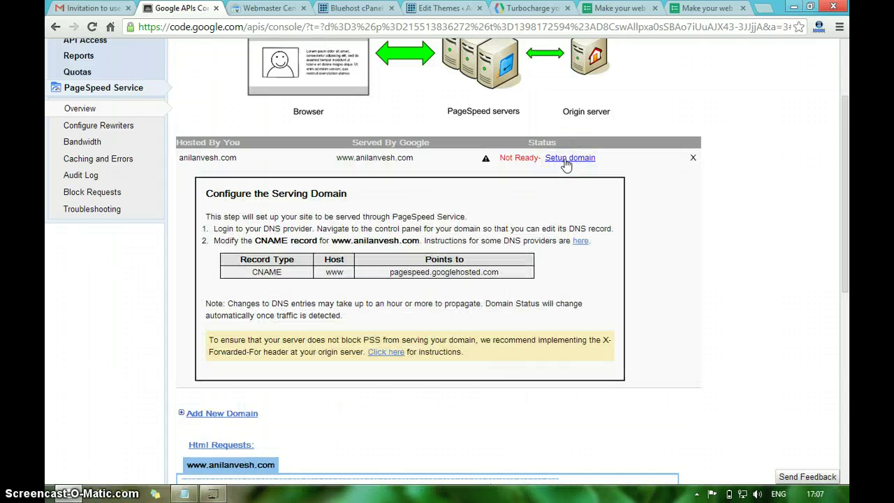
scroll(566, 160, down, 3)
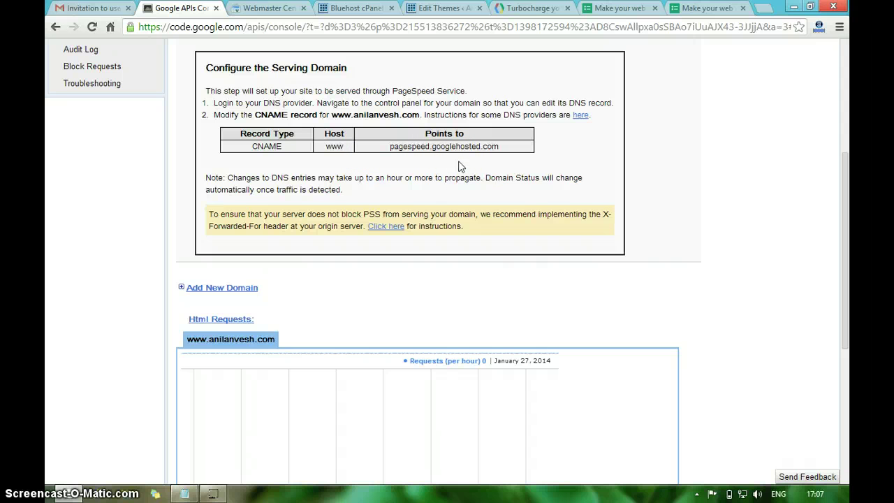
Switch to the Bluehost cPanel, open the DNS Zone Editor and select the site's main domain
click(356, 8)
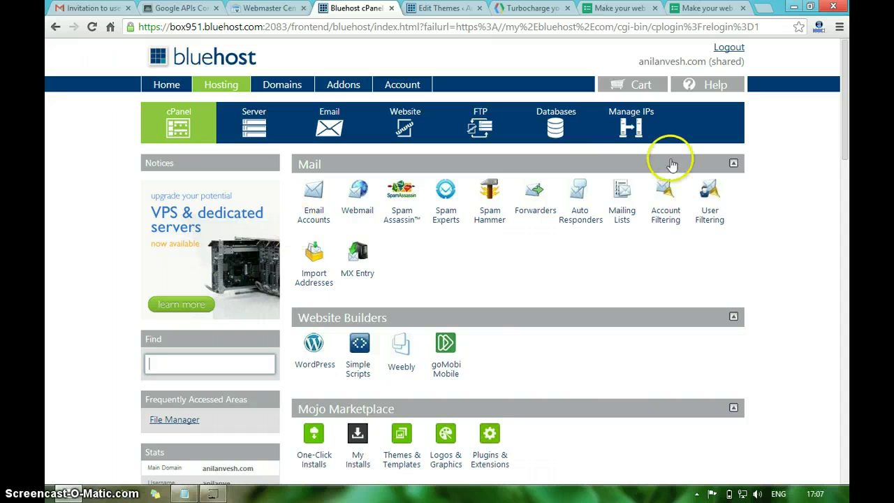
click(848, 154)
drag(848, 155, 846, 281)
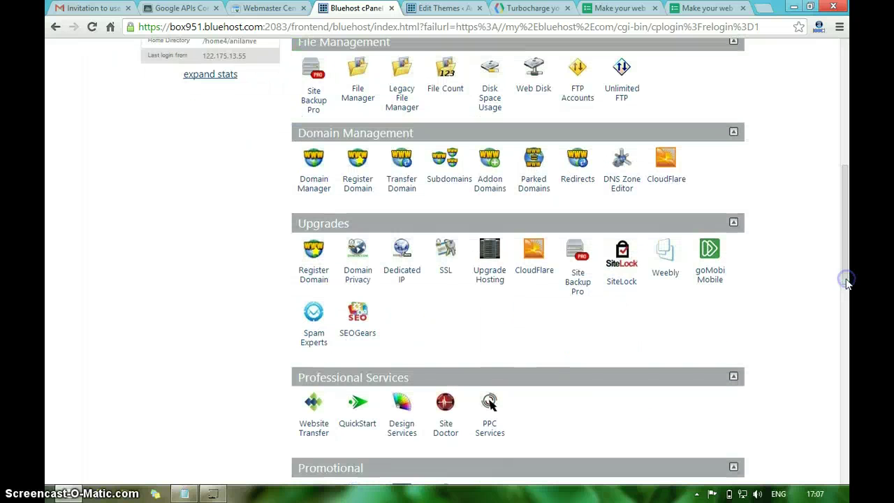
click(622, 180)
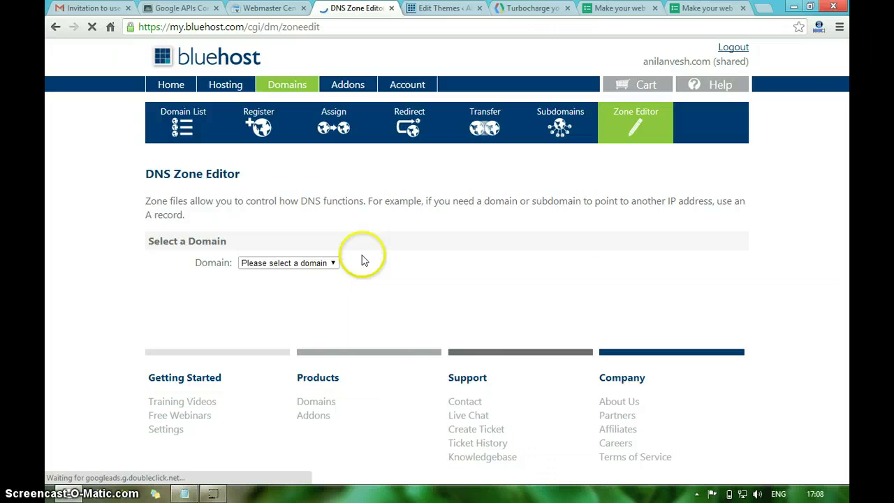
click(297, 266)
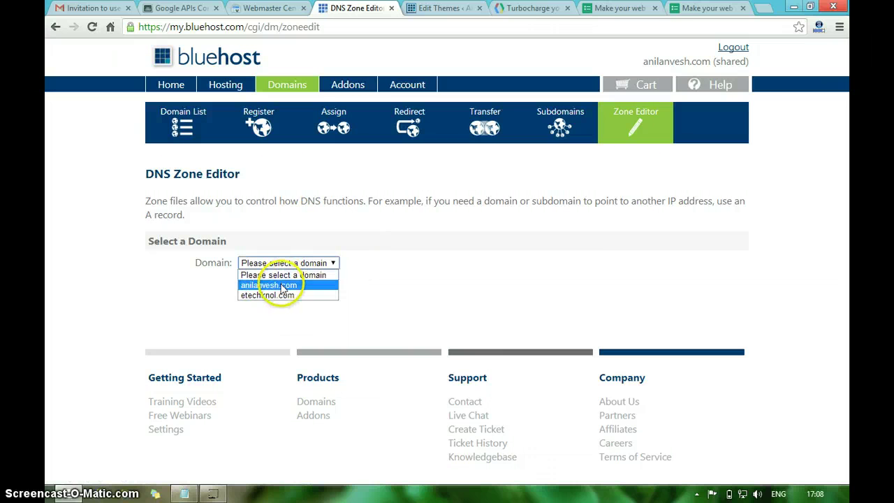
click(279, 285)
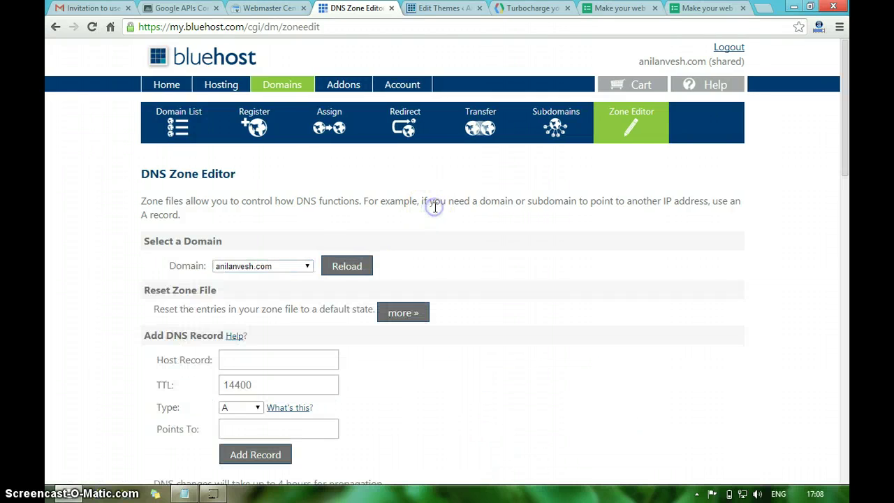
Delete the www record from the domain's CNAME (Alias) zone records and confirm the deletion
drag(849, 167, 844, 367)
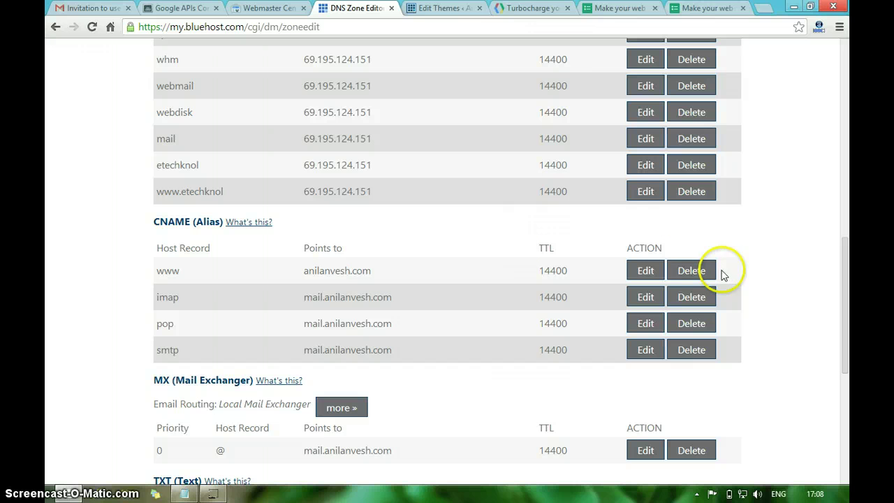
click(699, 271)
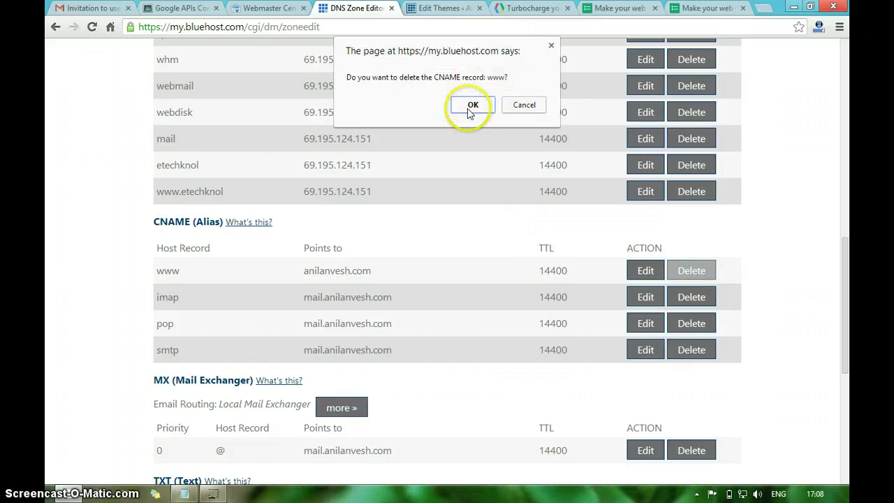
click(472, 106)
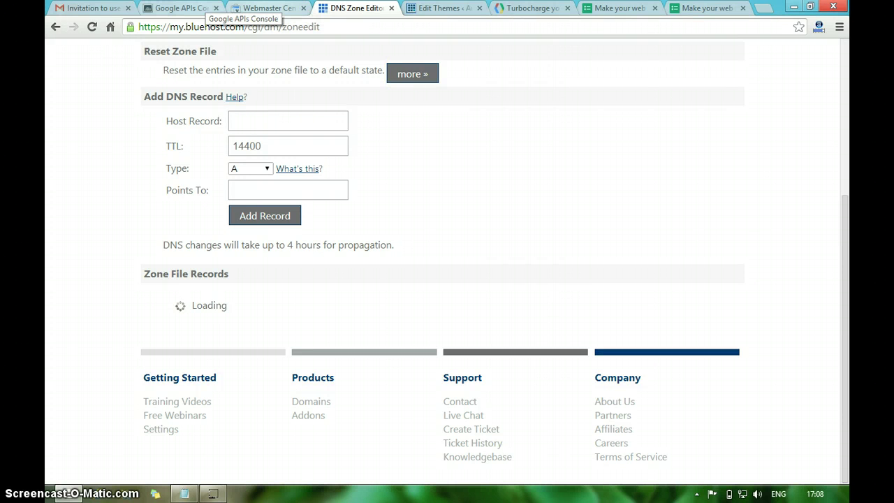
Check the required record type in the PageSpeed console's serving domain table, and return to the DNS Zone Editor
click(196, 8)
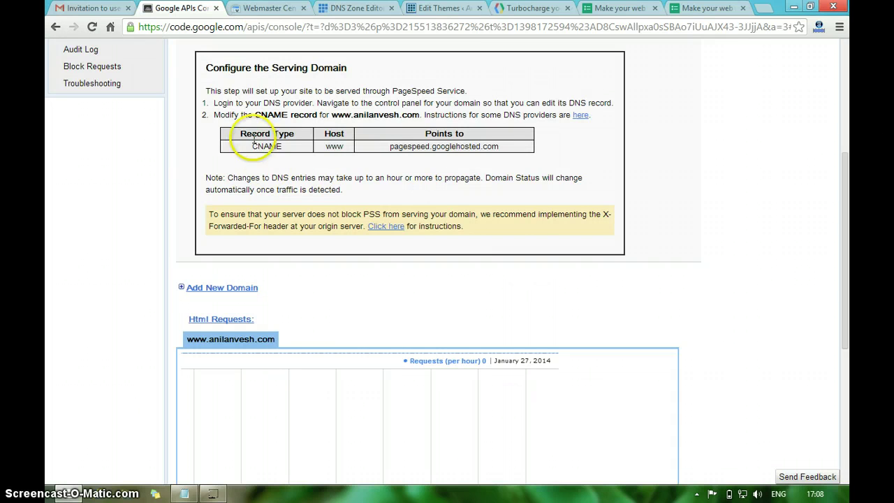
drag(251, 147, 289, 148)
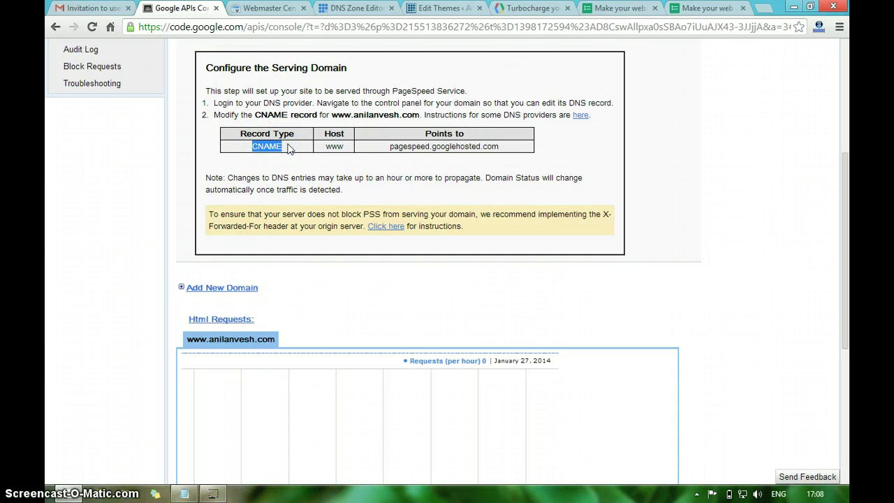
click(267, 8)
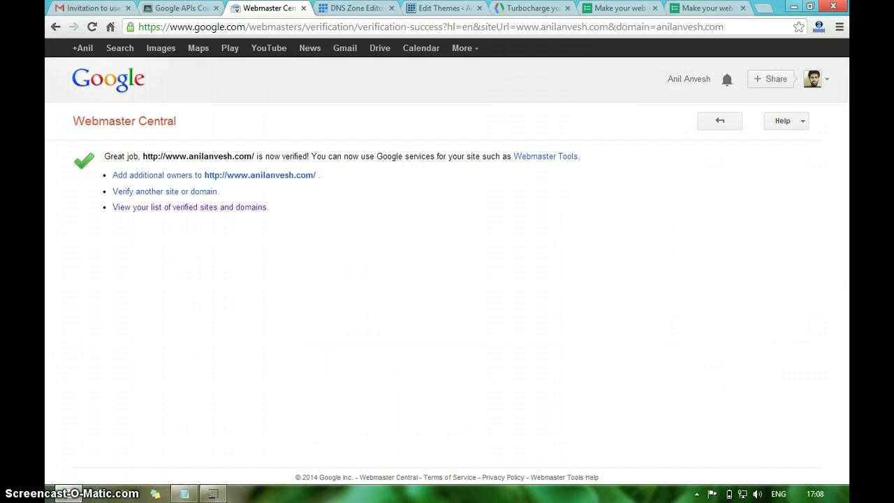
click(363, 7)
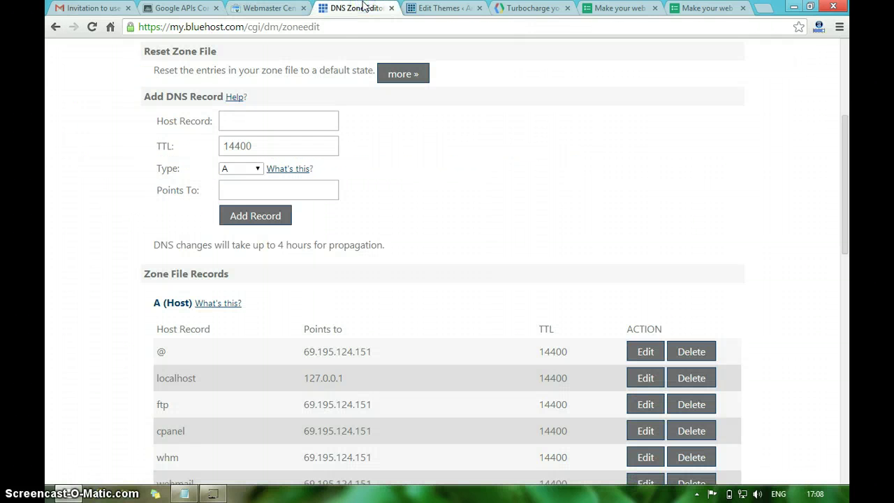
Copy the host www from the PageSpeed console's serving domain table and paste it as the new DNS record's Host Record
click(272, 119)
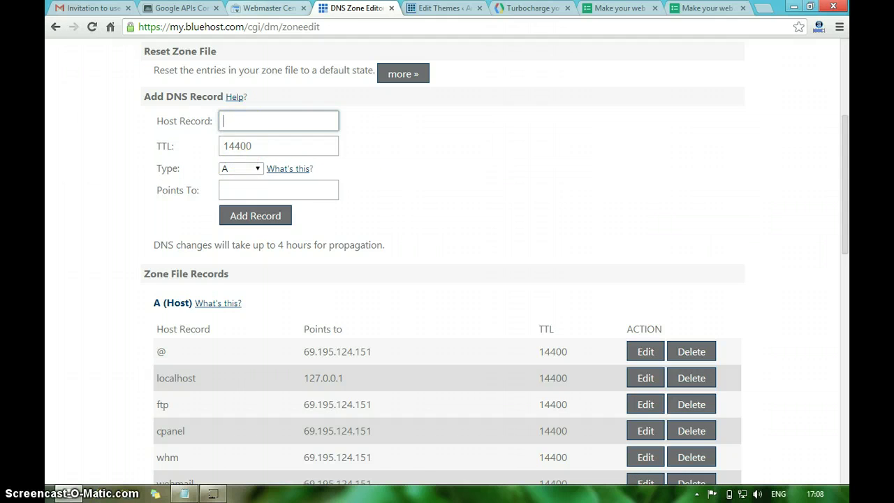
click(268, 8)
click(180, 8)
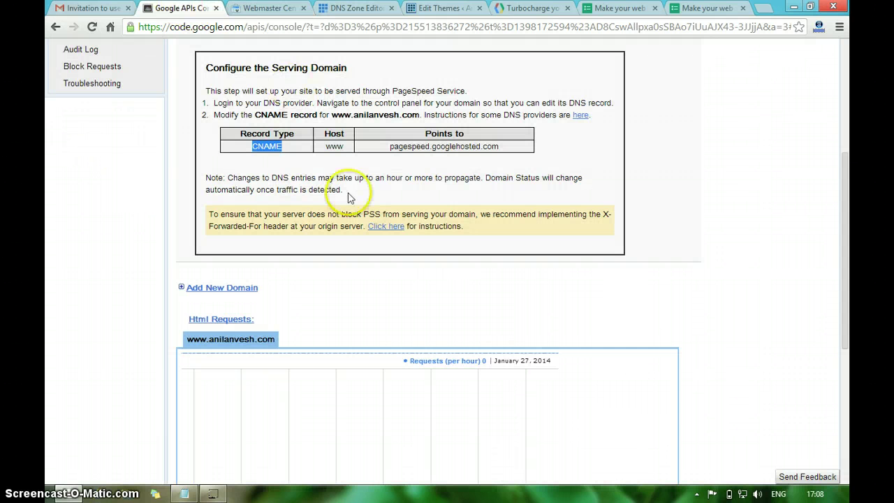
drag(322, 149, 349, 149)
key(ctrl+c)
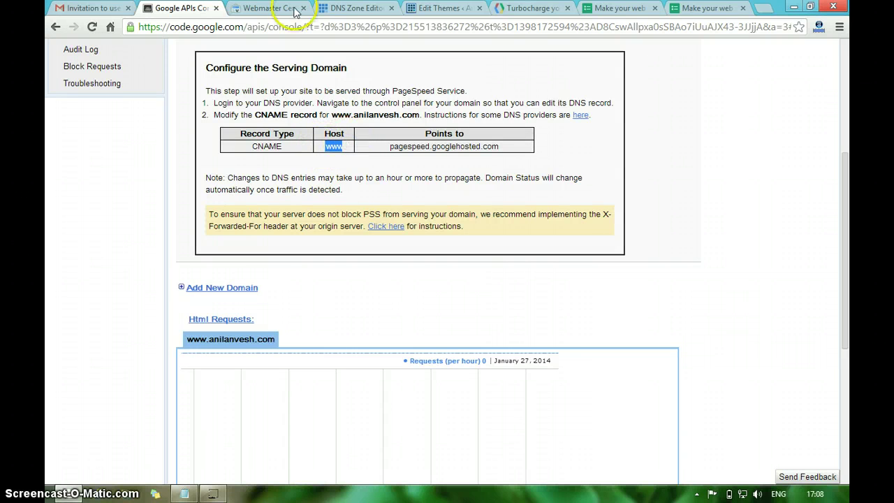
click(269, 8)
click(356, 8)
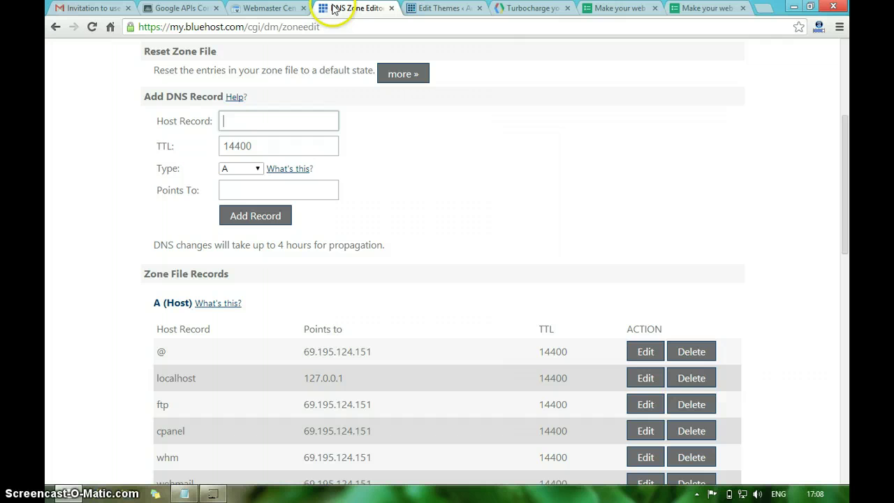
click(268, 127)
key(ctrl+v)
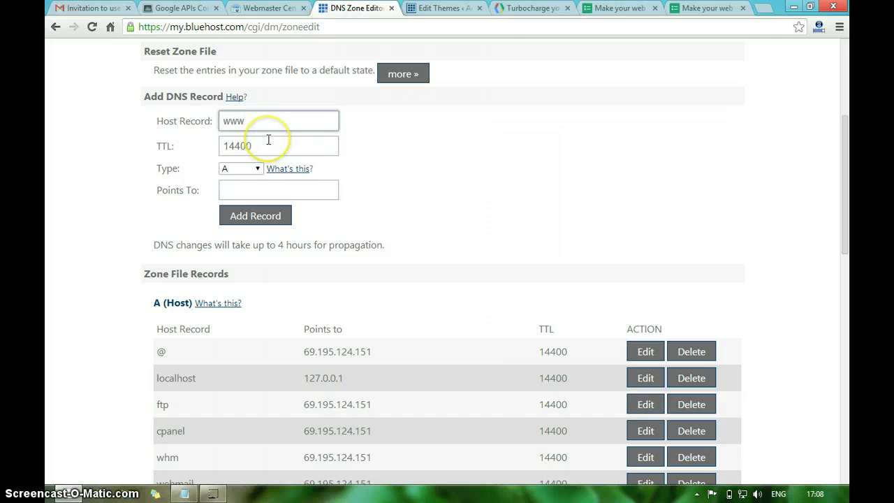
Copy the Points to value pagespeed.googlehosted.com from the PageSpeed console's serving domain table
click(249, 186)
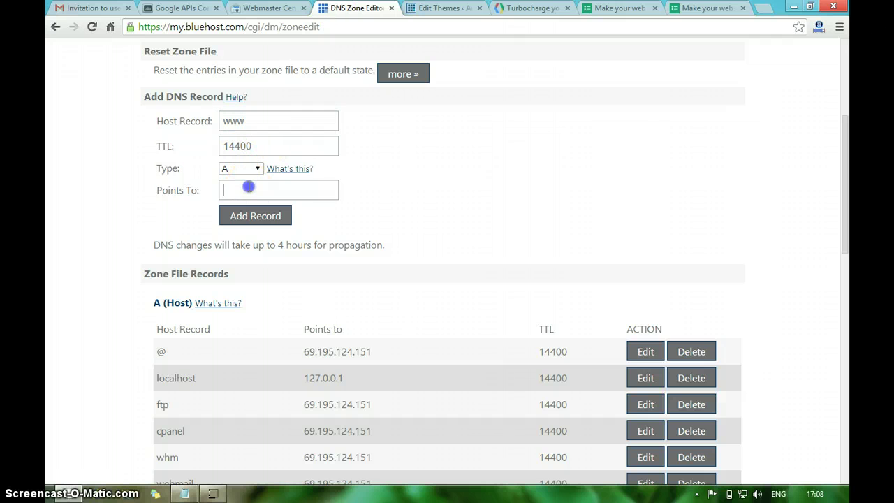
click(178, 7)
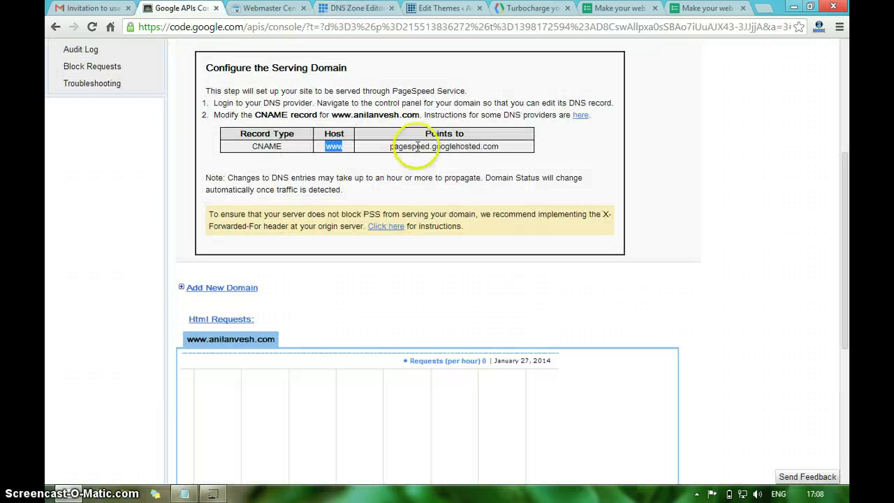
drag(391, 146, 509, 143)
key(ctrl+c)
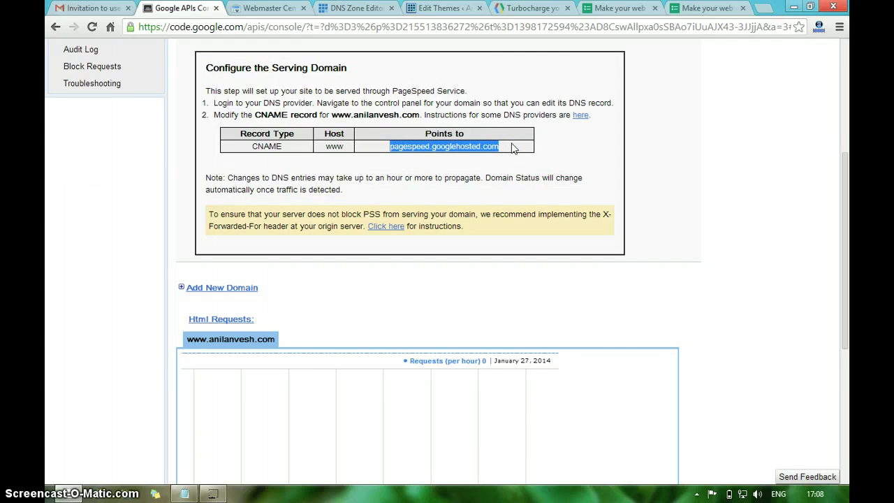
Paste pagespeed.googlehosted.com as the www record's Points To value and try to add it as a type A record
click(356, 8)
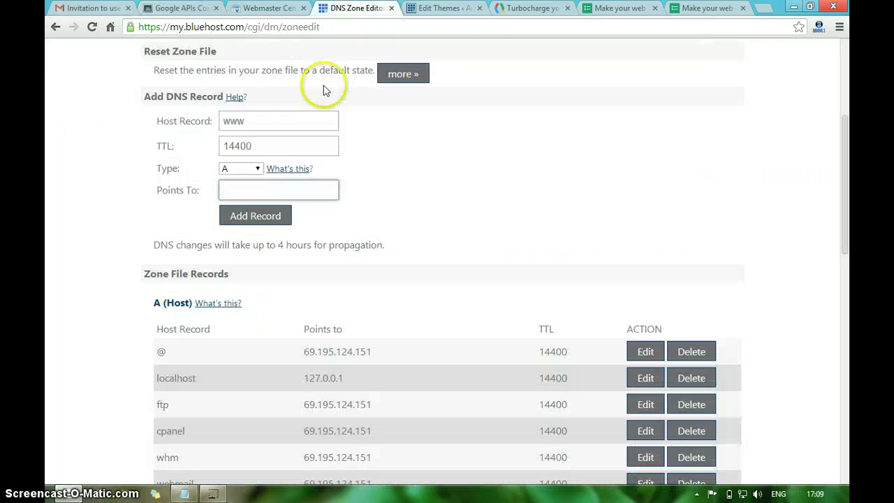
click(240, 193)
key(ctrl+v)
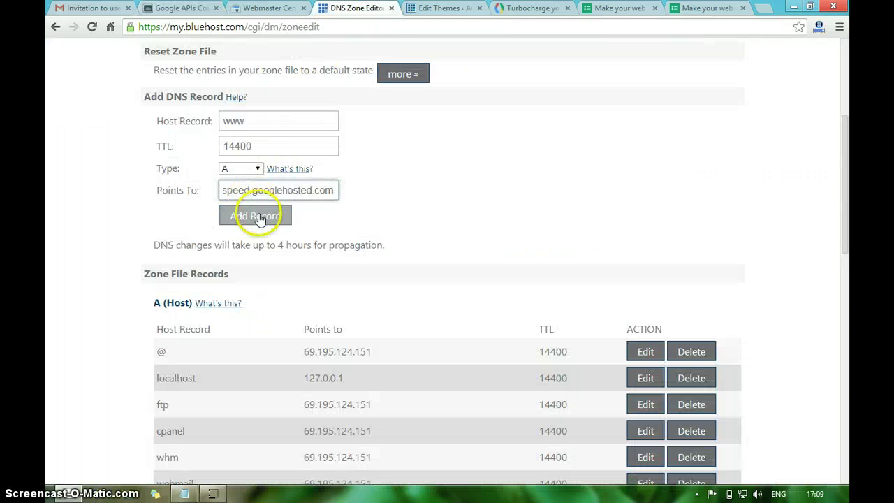
click(258, 219)
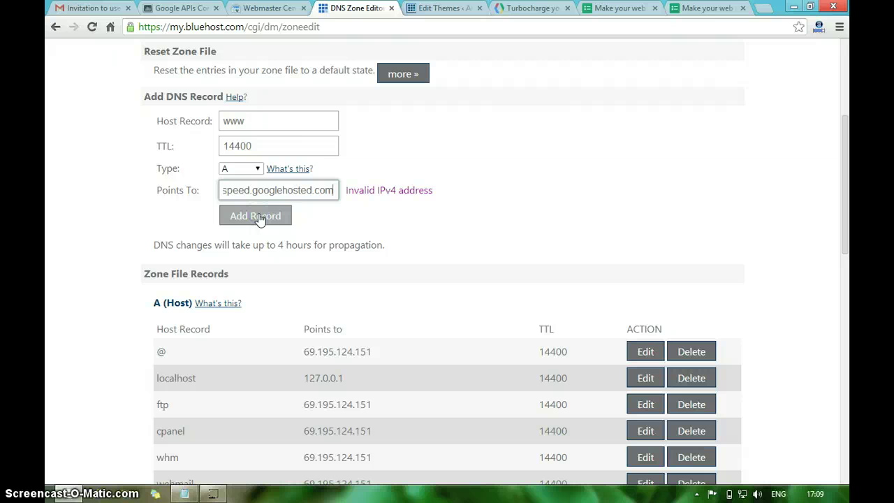
click(311, 190)
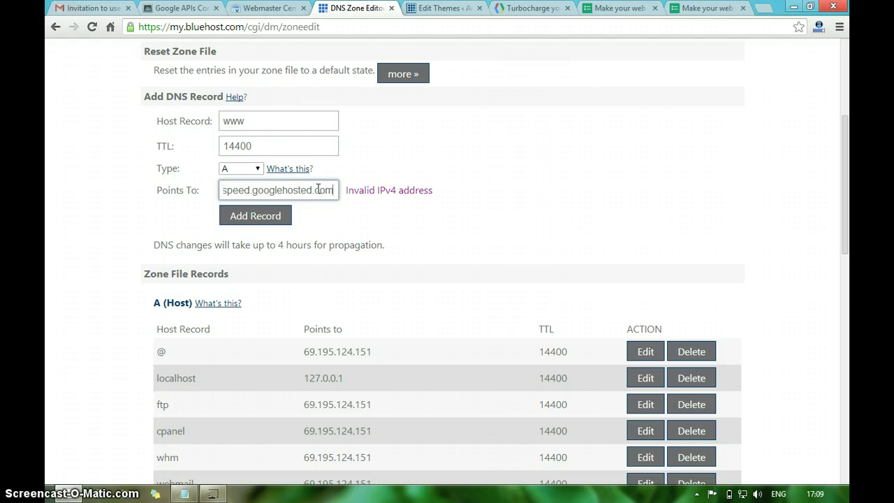
click(373, 214)
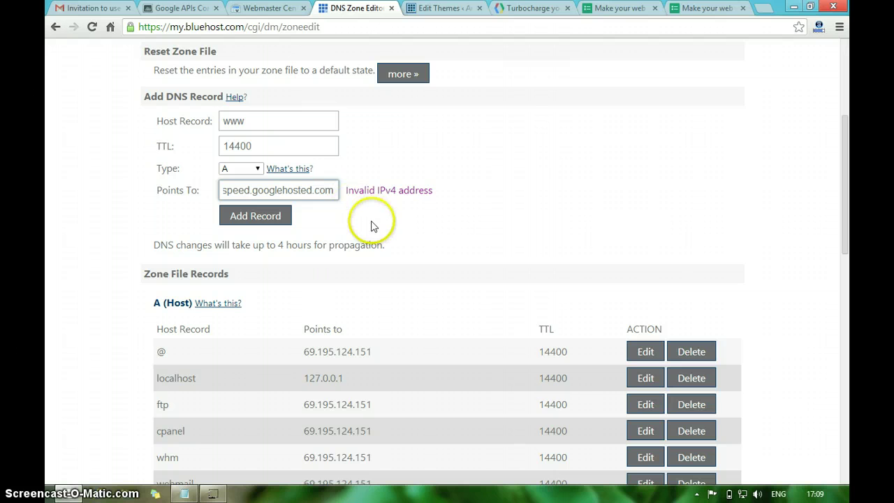
click(372, 222)
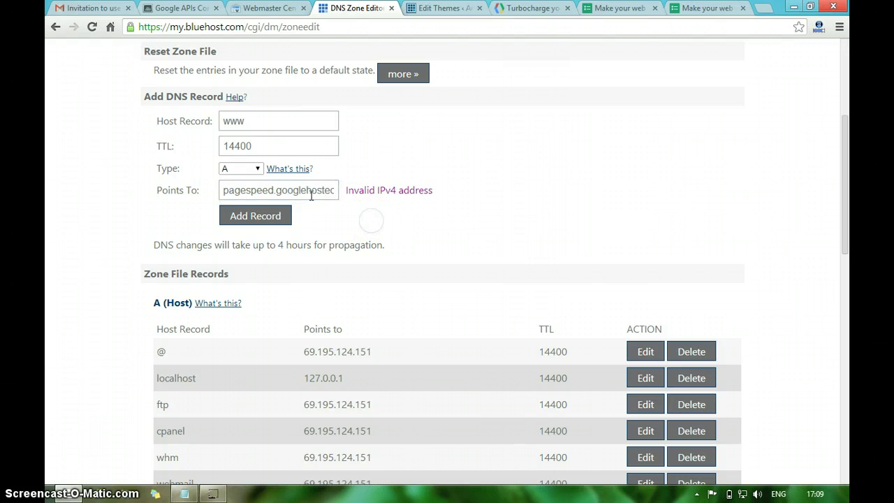
Set the www record's type to CNAME, point it to pagespeed.googlehosted.com, and add the record
click(257, 169)
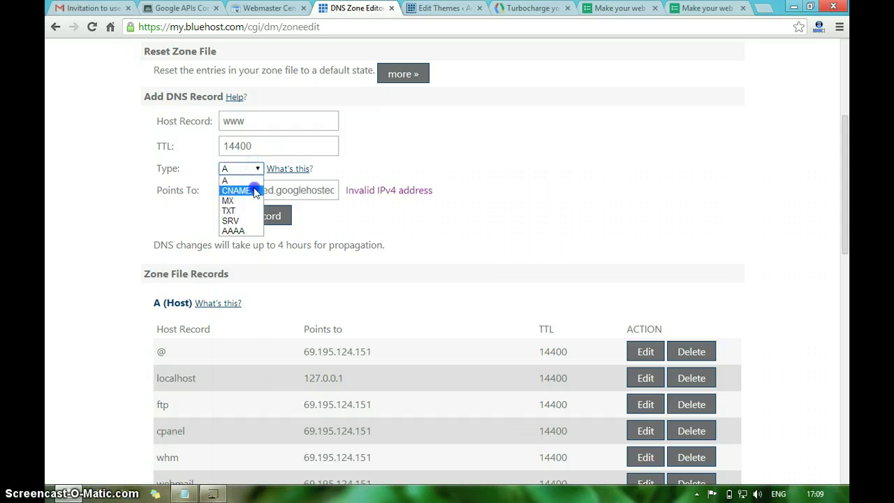
click(254, 189)
click(322, 193)
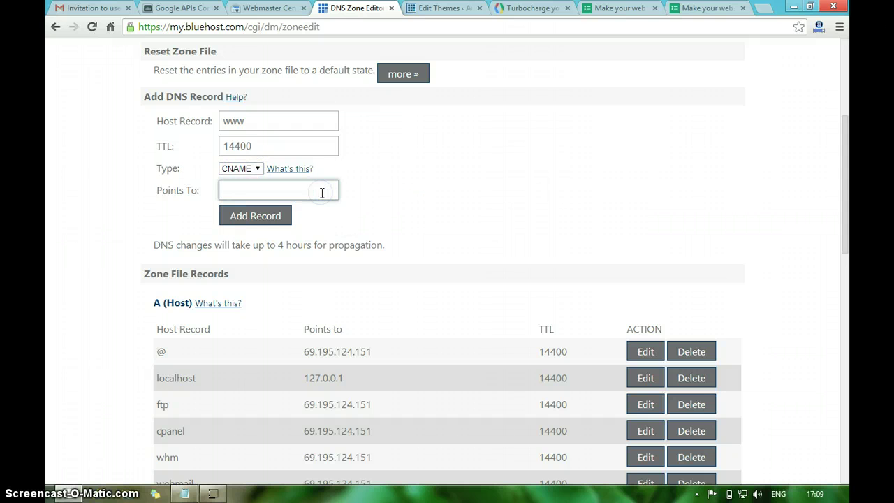
text(pagespeed.googlehosted.com)
click(259, 221)
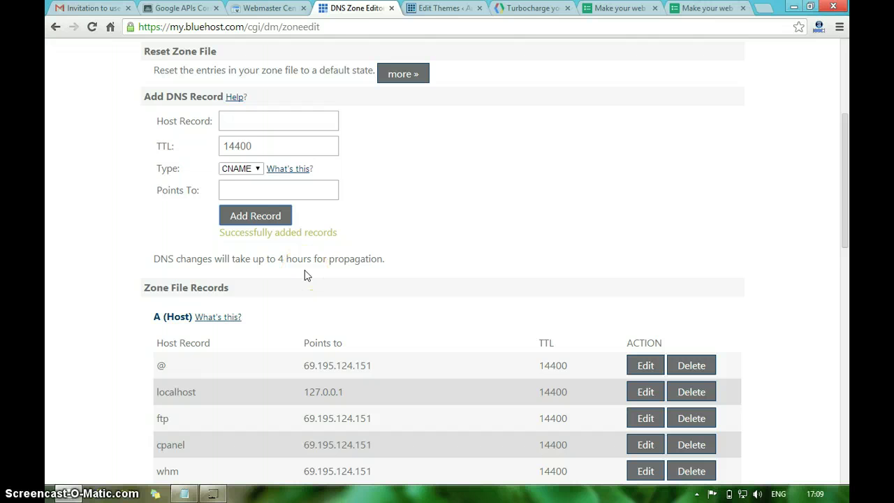
Return to the PageSpeed Service overview in the Google APIs Console and reload the page to check the domain's status
click(180, 8)
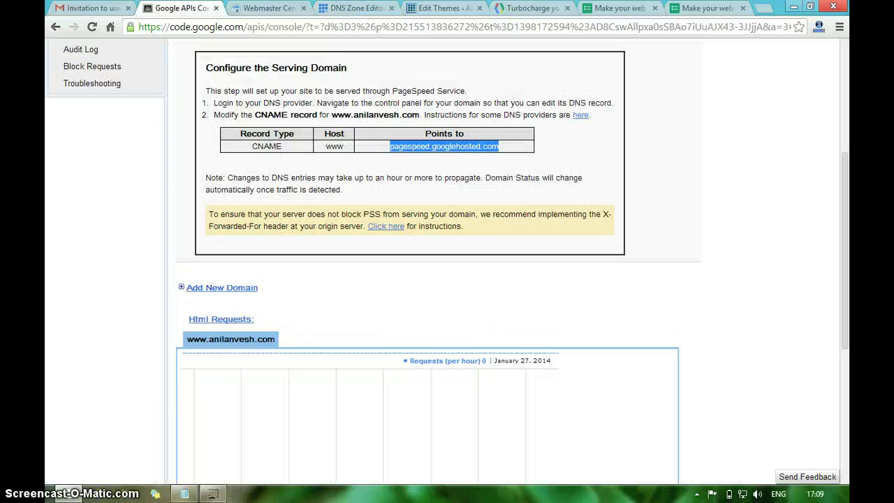
scroll(502, 126, up, 1)
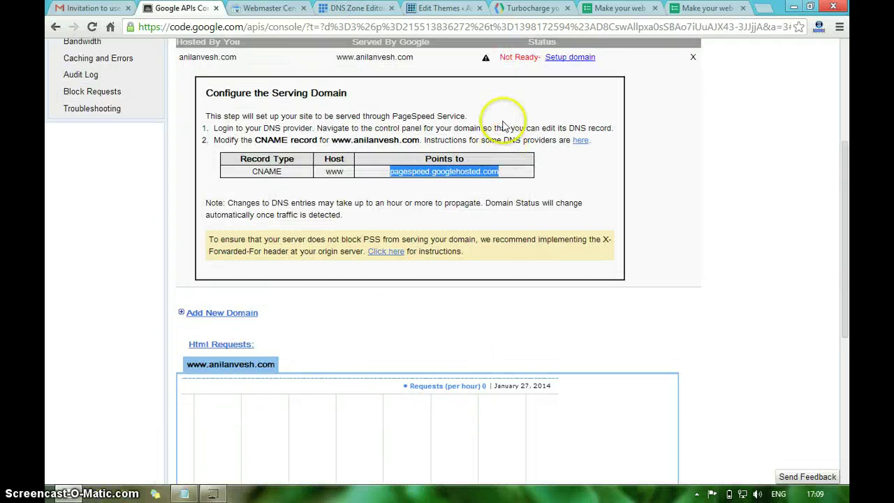
scroll(503, 125, up, 1)
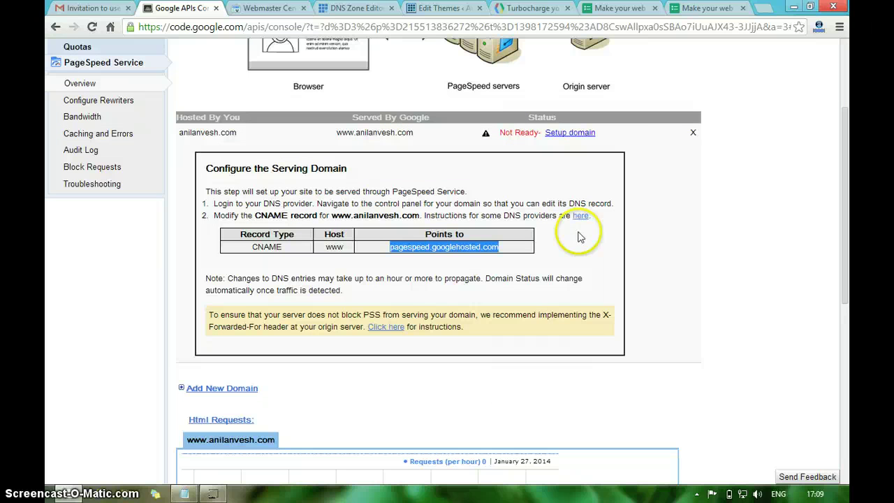
click(659, 199)
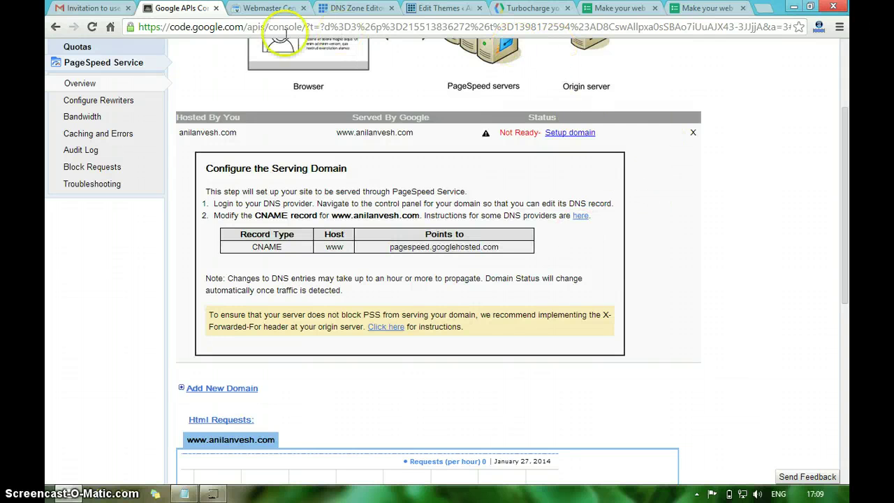
click(126, 64)
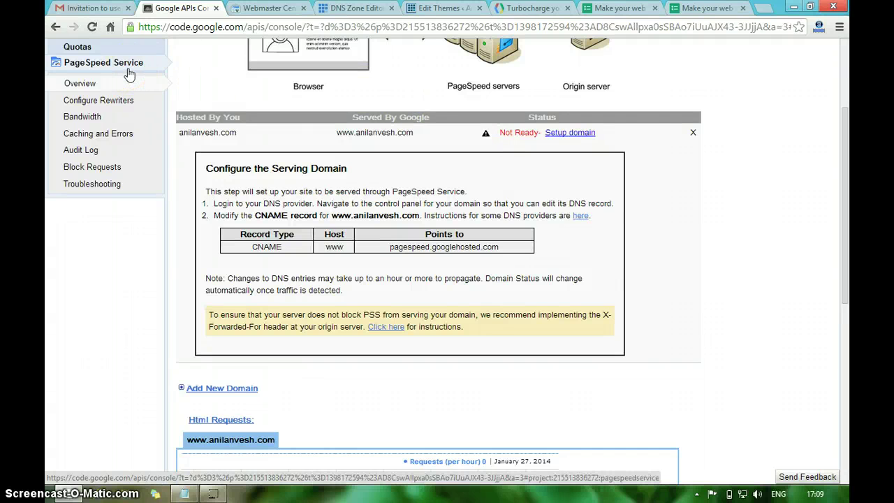
click(255, 29)
key(Return)
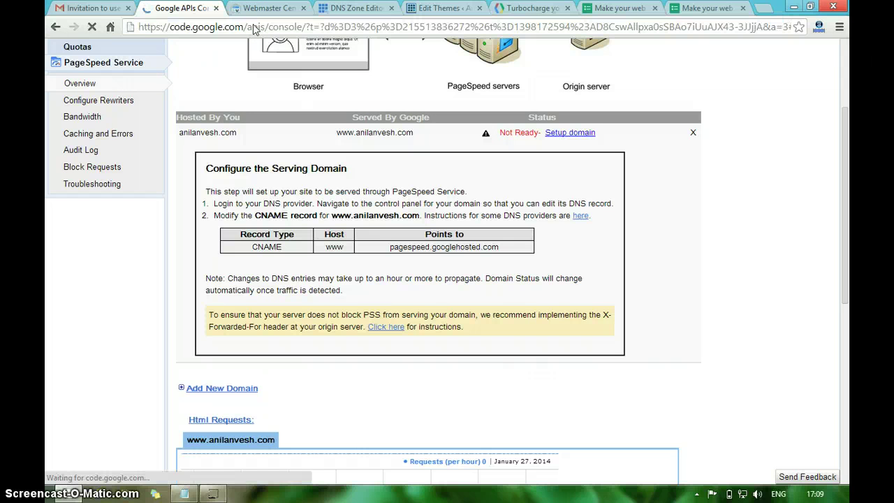
Close the Webmaster Central, Edit Themes, Turbocharge and both Make your web pages, keeping the Gmail, console and DNS pages open
click(302, 8)
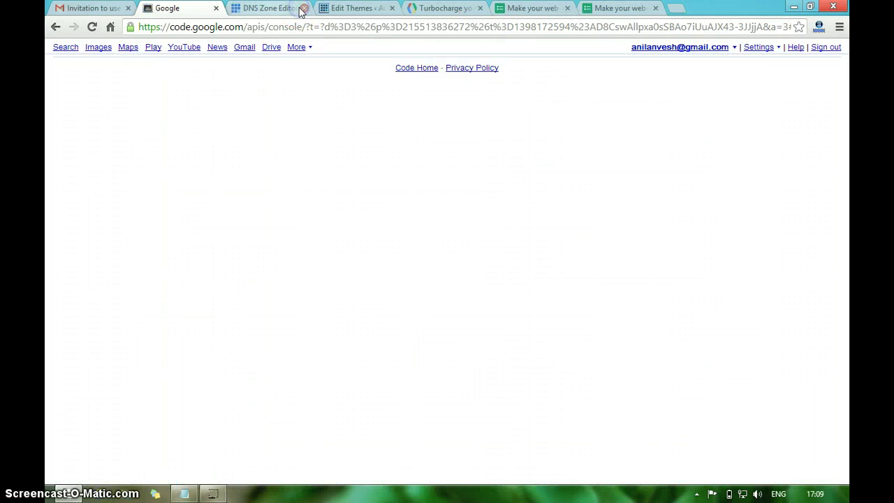
click(391, 9)
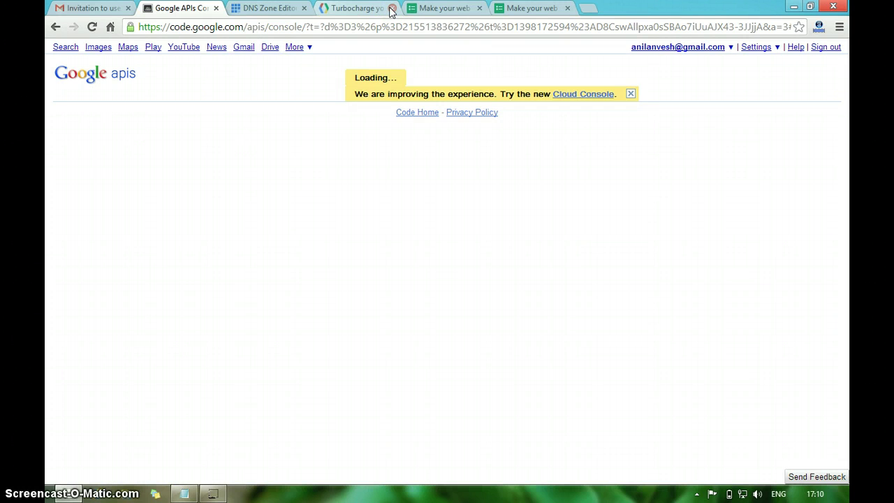
click(391, 9)
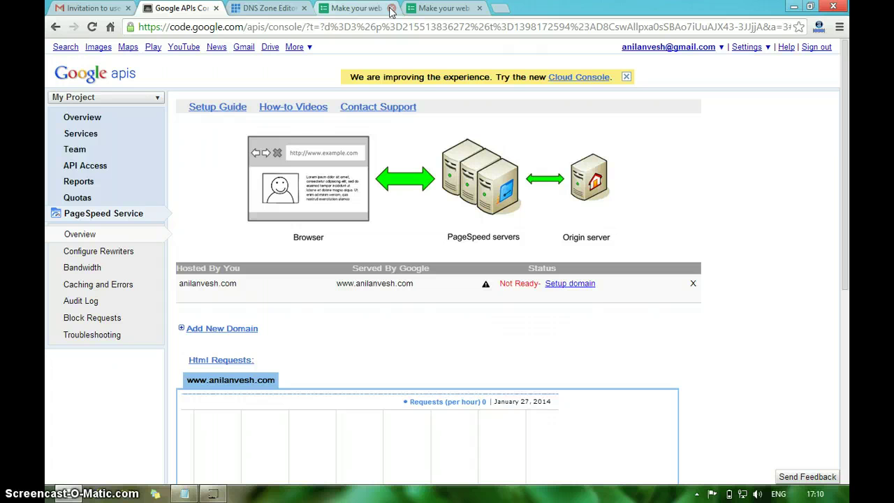
click(391, 9)
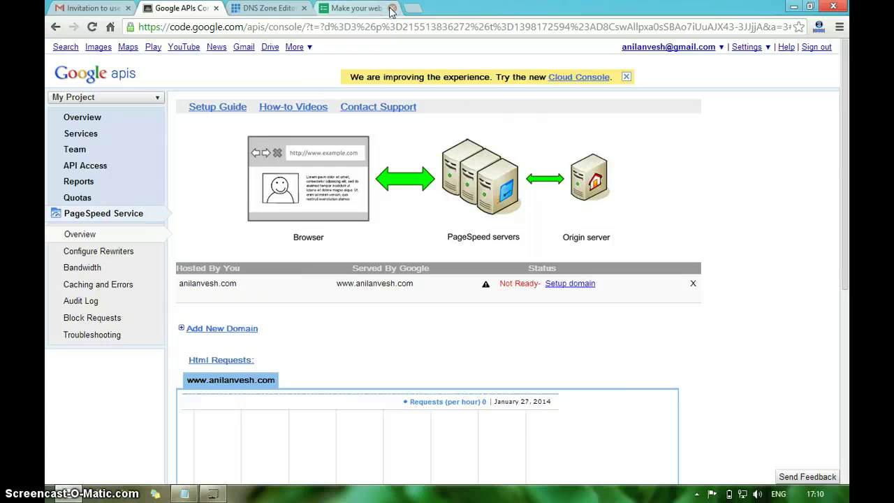
click(391, 9)
Reload the DNS Zone Editor, reselect the site's domain, and check the www entry among the CNAME (Alias) records
key(ctrl+Tab)
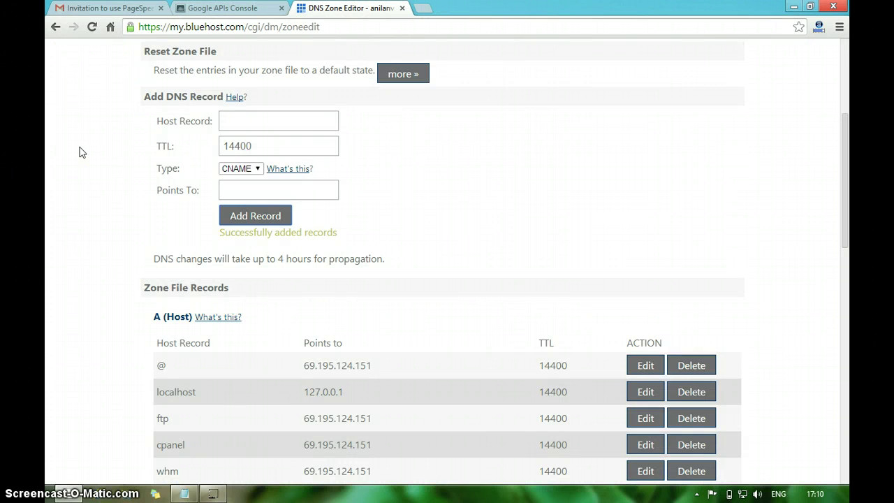
scroll(79, 153, up, 5)
click(356, 266)
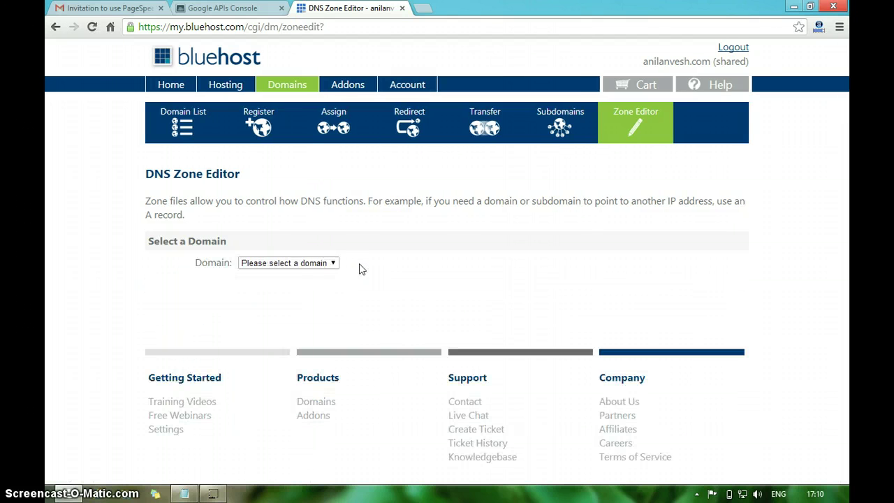
click(319, 263)
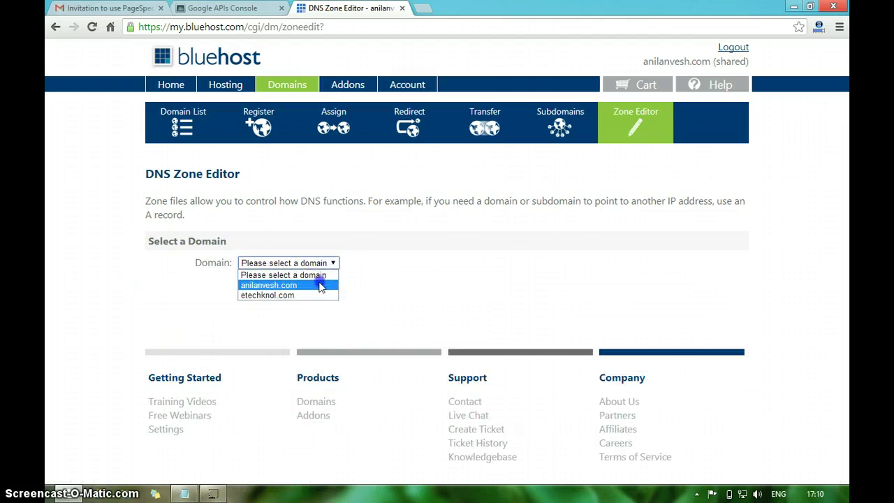
click(321, 285)
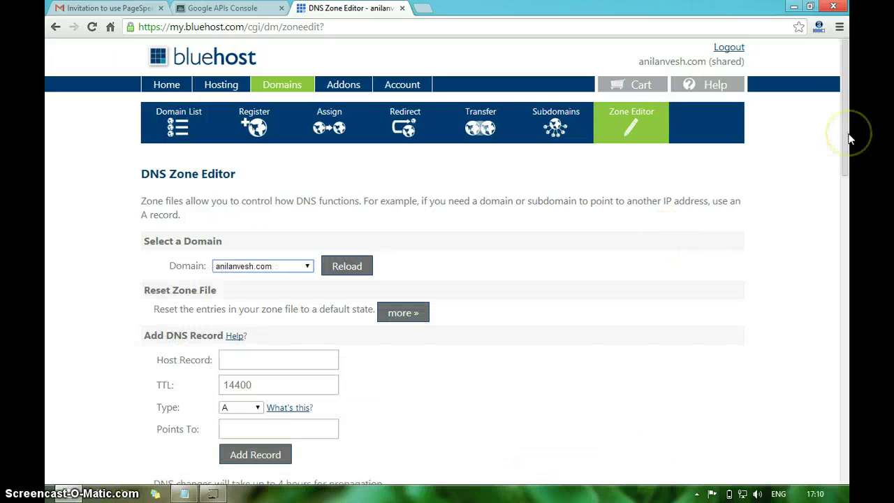
drag(849, 138, 848, 317)
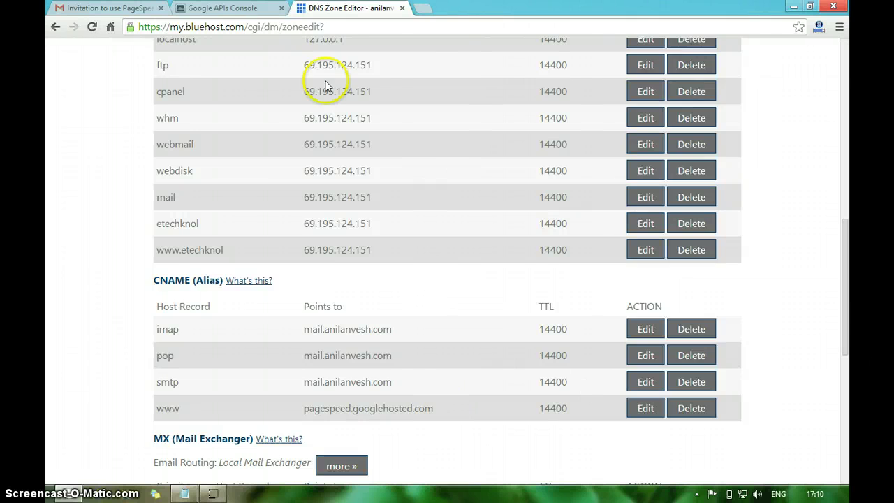
Refresh the PageSpeed Service overview to recheck the domain's status after the DNS check
click(239, 8)
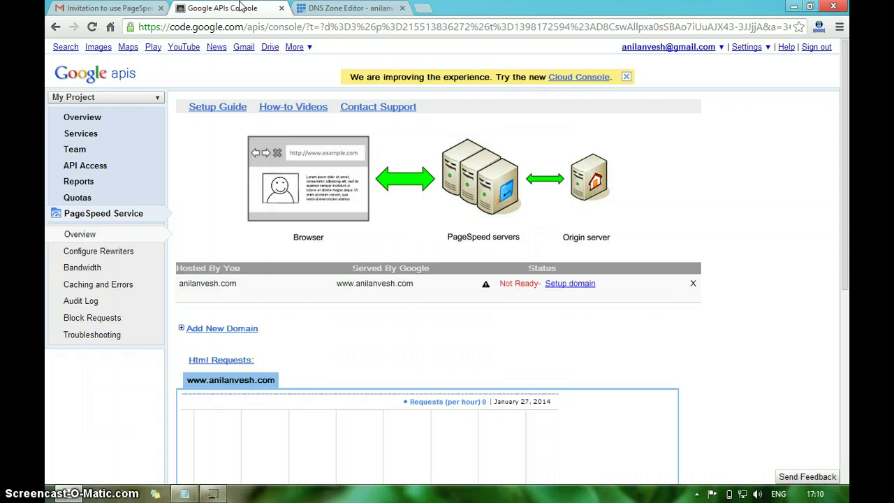
key(F5)
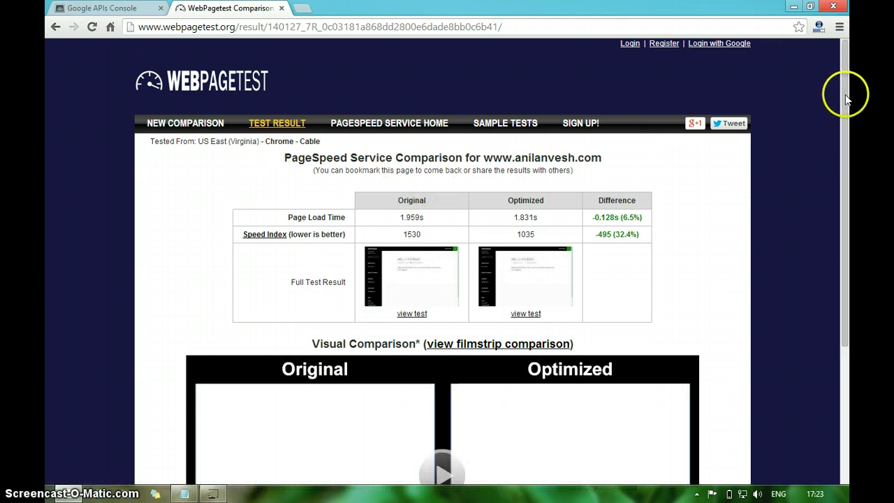
Play the Original versus Optimized visual comparison in the WebPagetest results and review the load time and Speed Index table
drag(846, 95, 848, 227)
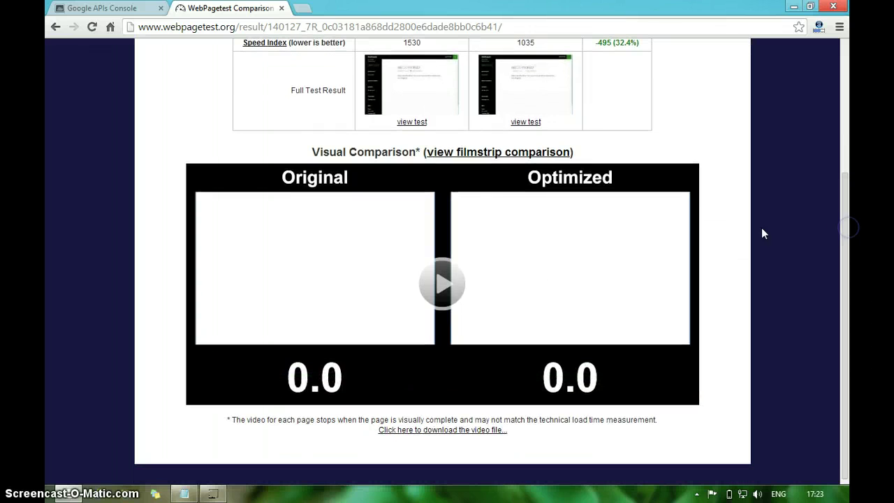
click(442, 286)
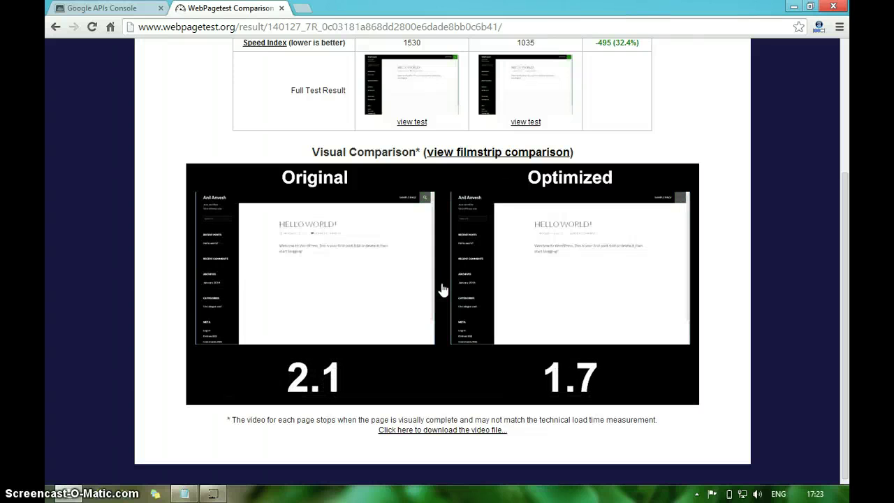
click(772, 231)
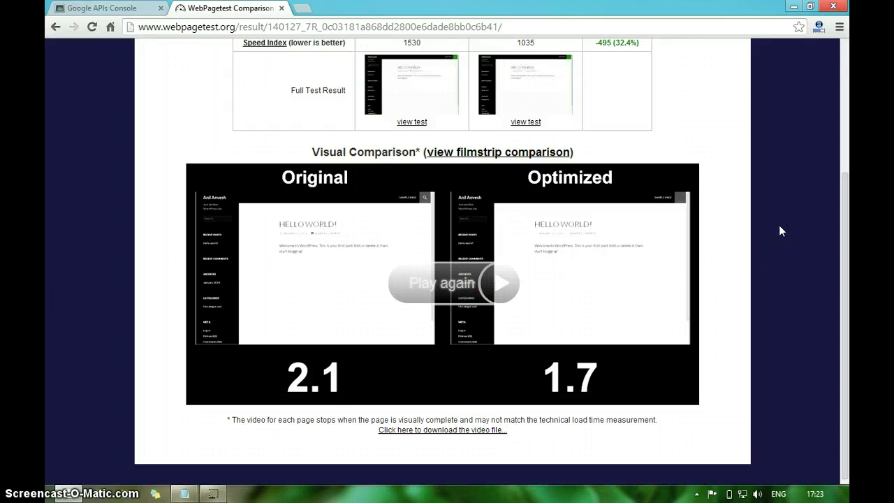
drag(846, 285, 844, 318)
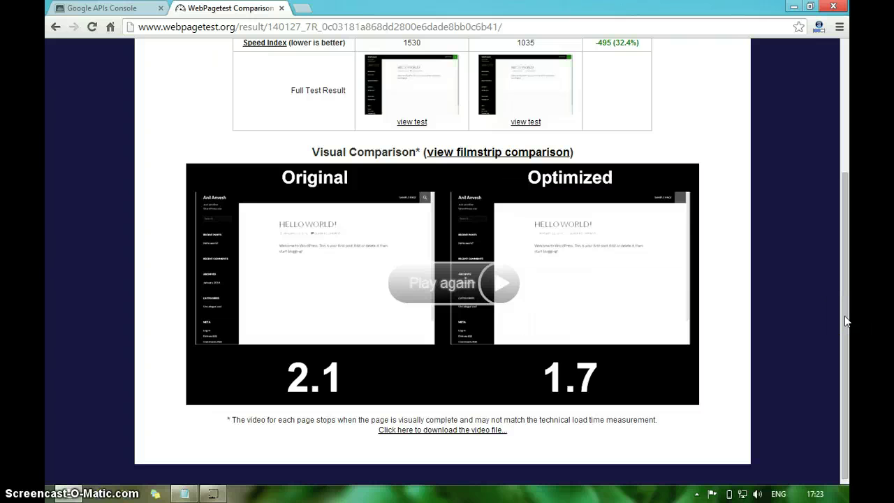
drag(845, 320, 842, 338)
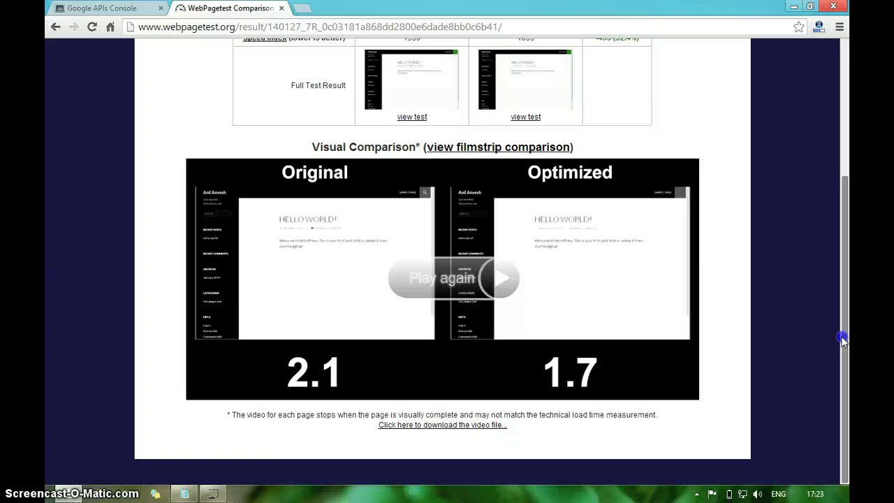
drag(842, 340, 839, 227)
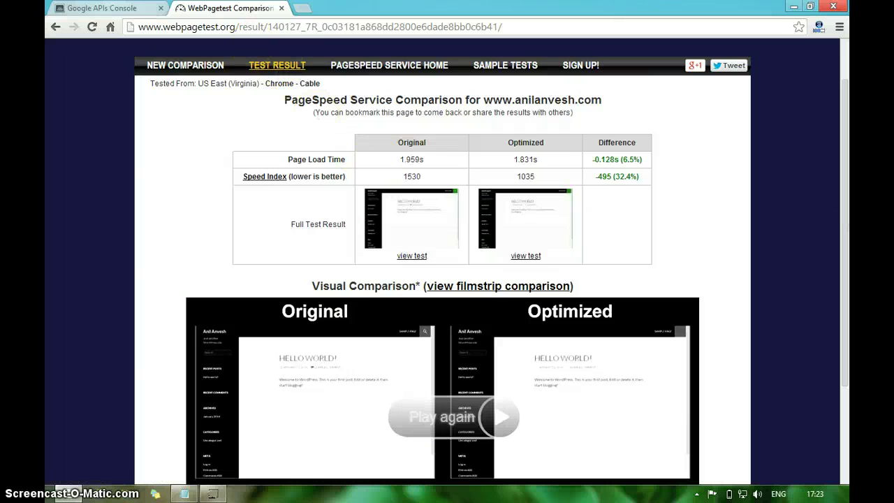
Return to the PageSpeed console's Configure Rewriters page and inspect the Optimize Images settings
key(ctrl+shift+Tab)
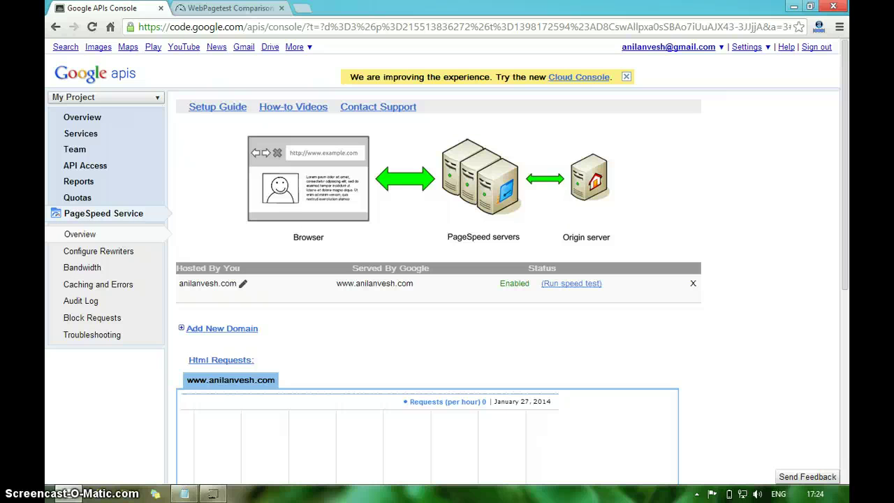
click(130, 257)
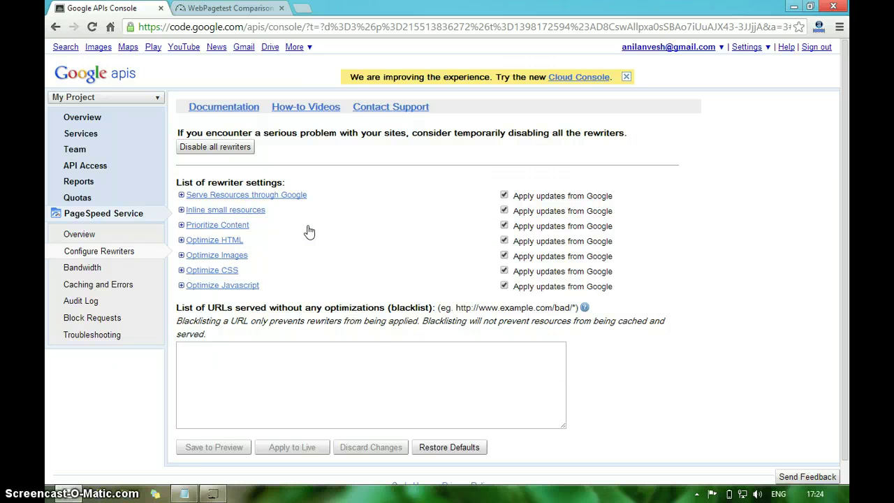
click(181, 255)
click(181, 256)
Review the Caching and Errors page, and examine the daily usage and top URLs on the Bandwidth page
click(103, 286)
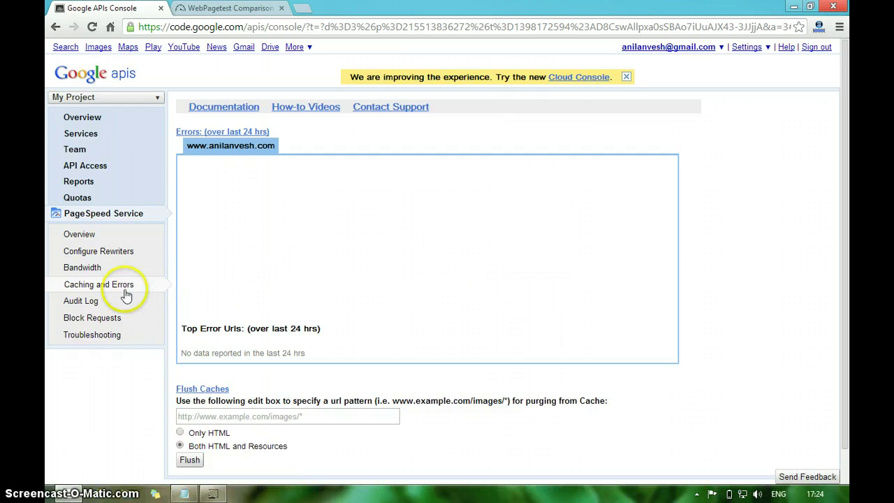
click(97, 274)
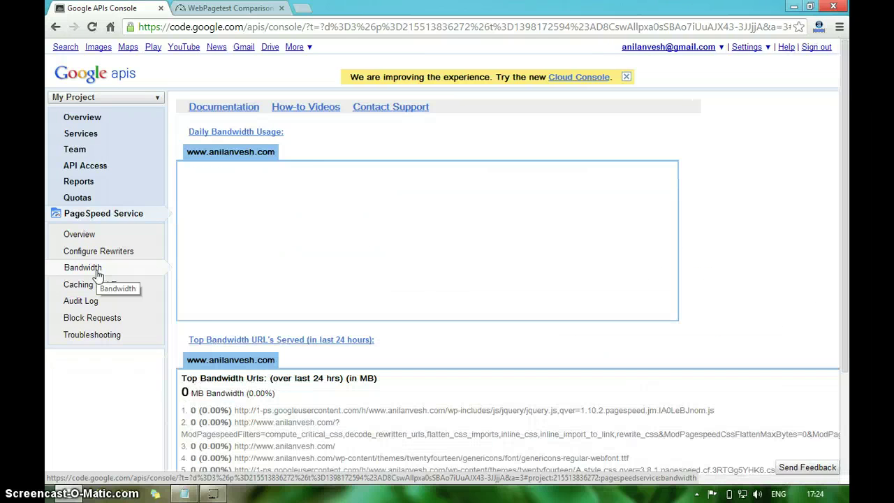
click(105, 340)
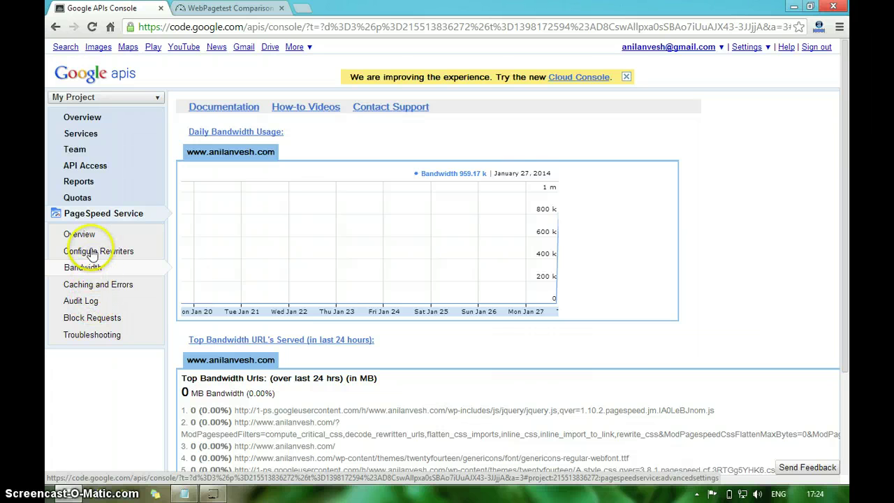
scroll(91, 253, down, 2)
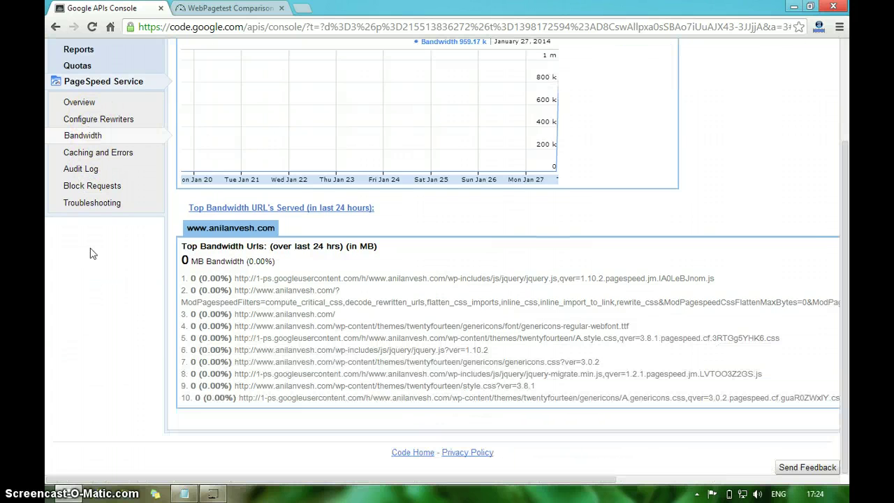
scroll(93, 253, up, 1)
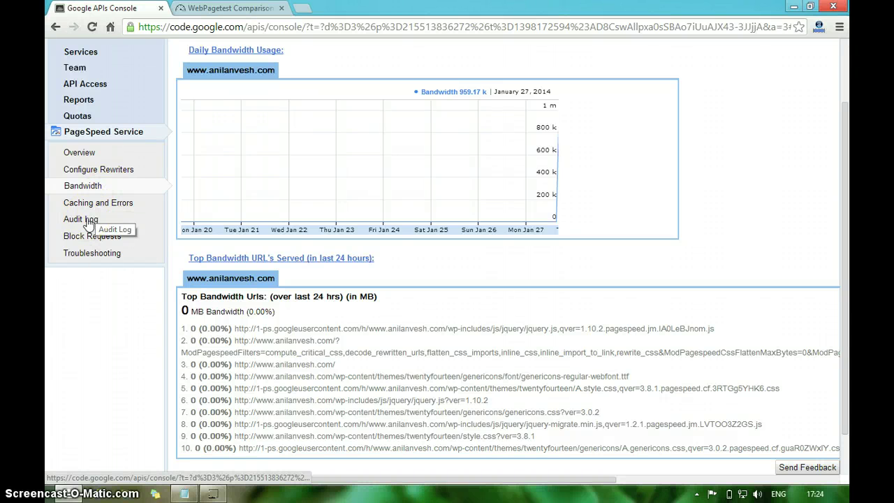
Reopen the Configure Rewriters page to review the list of rewriter settings and the URL blacklist
click(92, 171)
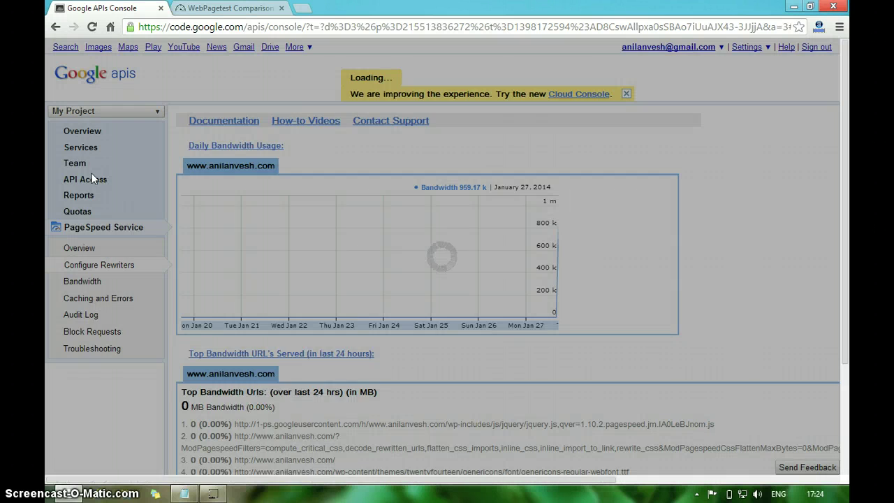
scroll(93, 180, down, 1)
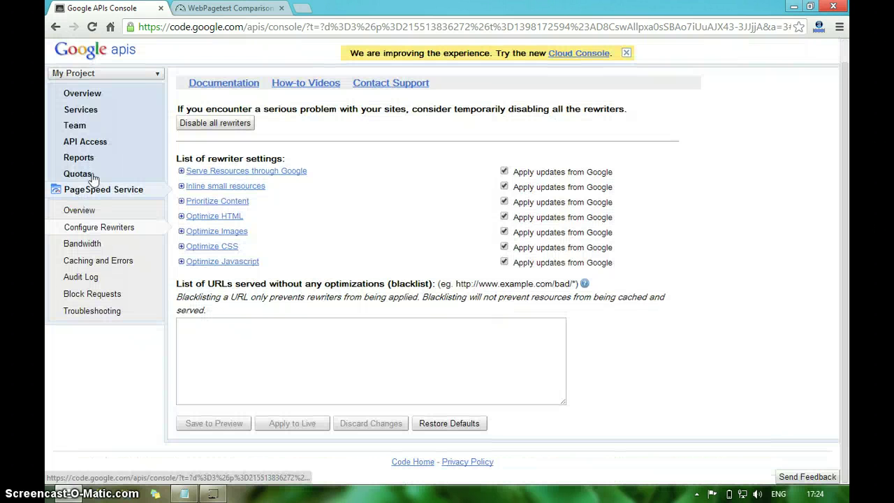
Review the daily usage and top URLs on the Bandwidth page, and the domain status and HTML requests on the PageSpeed Overview page
click(122, 234)
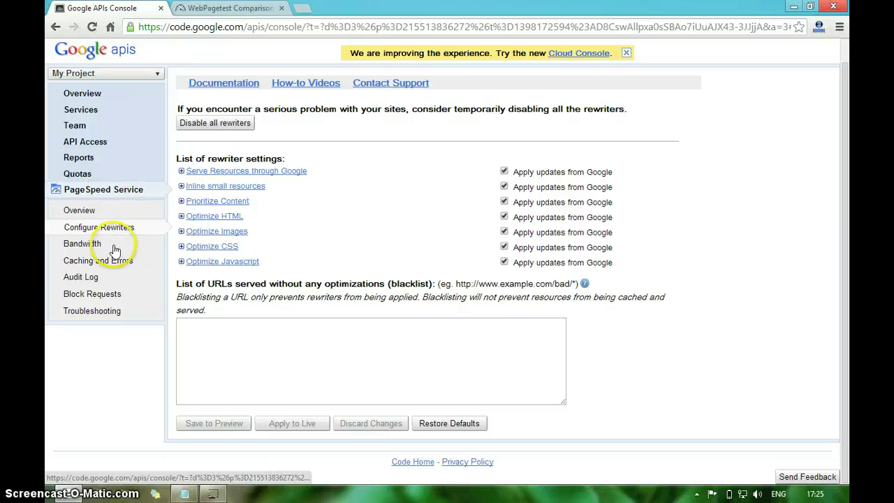
click(116, 244)
scroll(115, 250, down, 5)
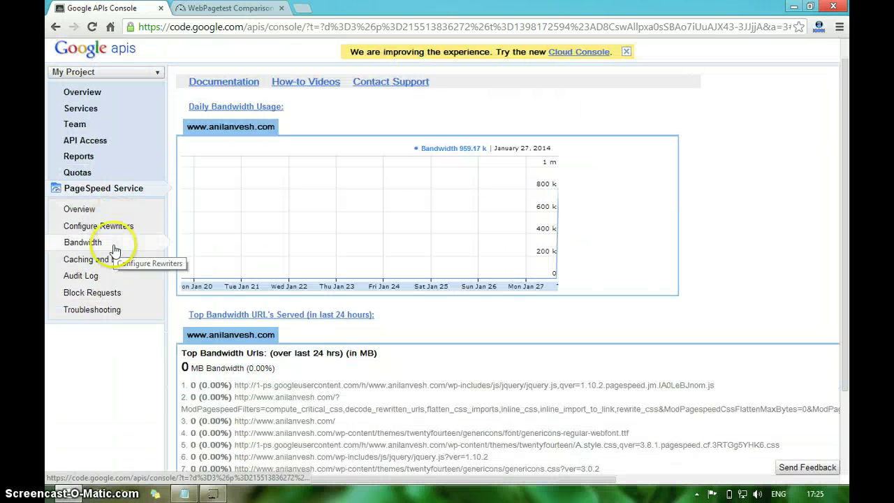
scroll(116, 250, up, 5)
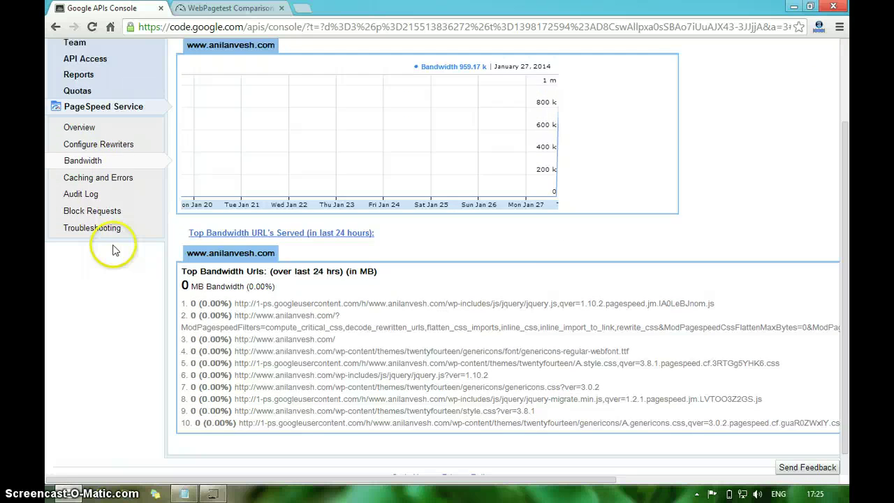
click(89, 228)
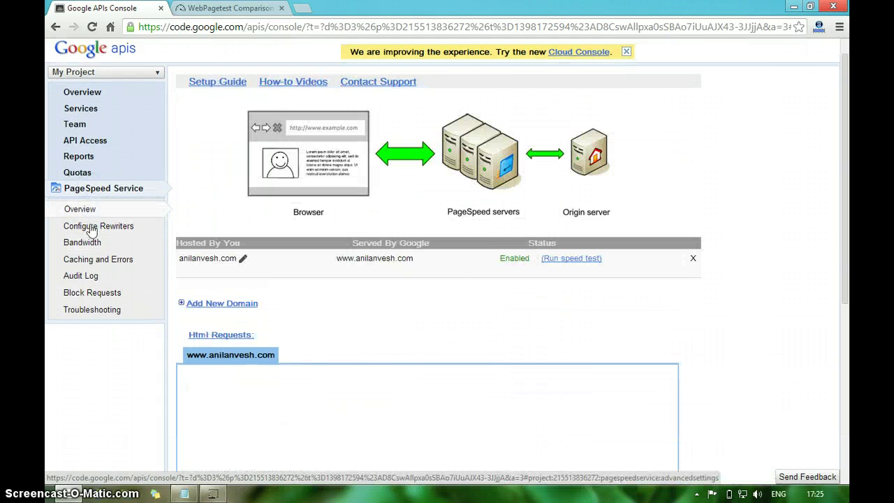
scroll(90, 229, down, 8)
scroll(92, 230, up, 8)
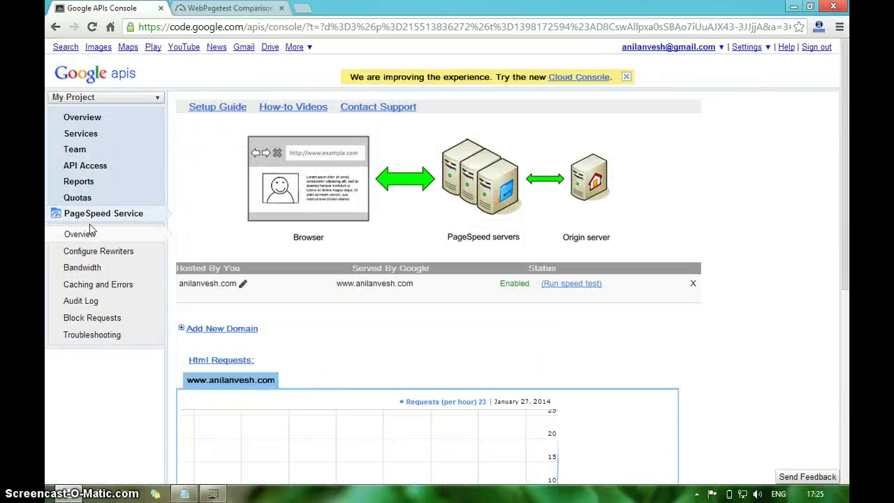
Open the Caching and Errors page and focus the URL pattern field for flushing caches
click(102, 289)
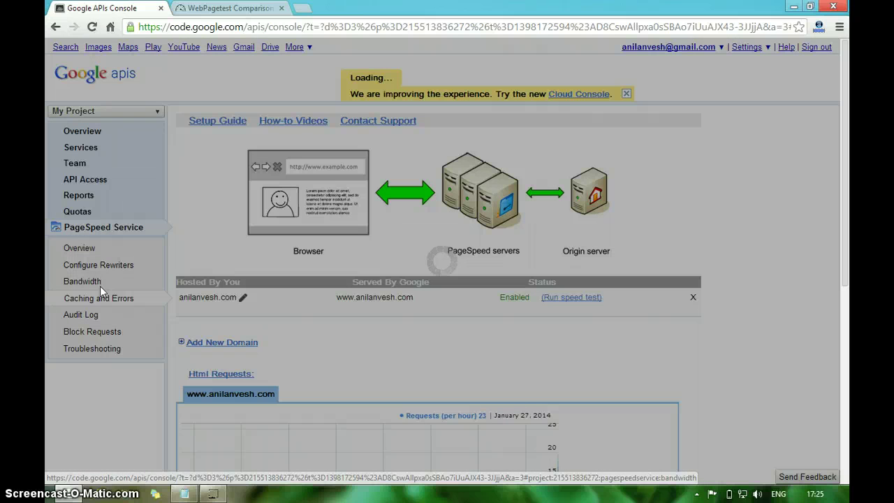
scroll(100, 292, down, 1)
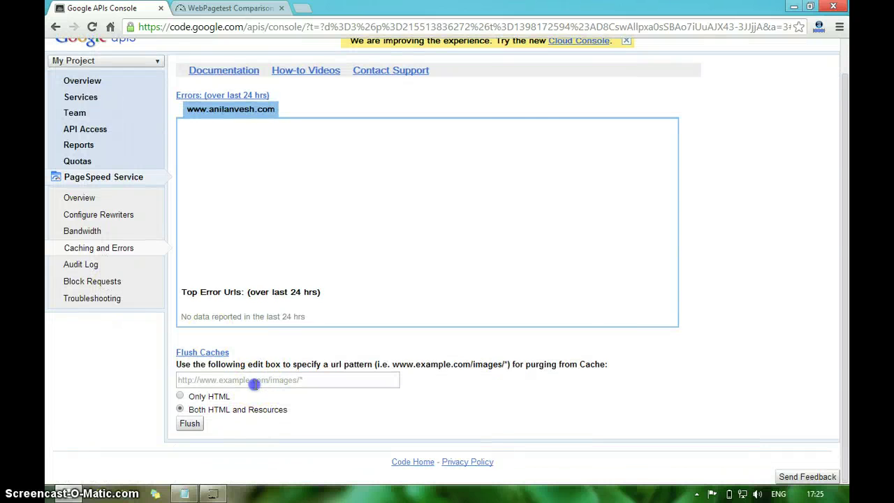
click(255, 383)
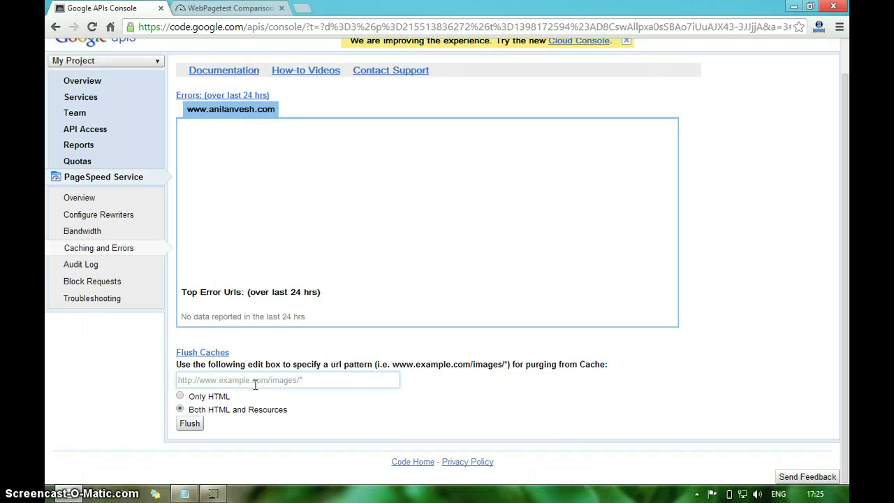